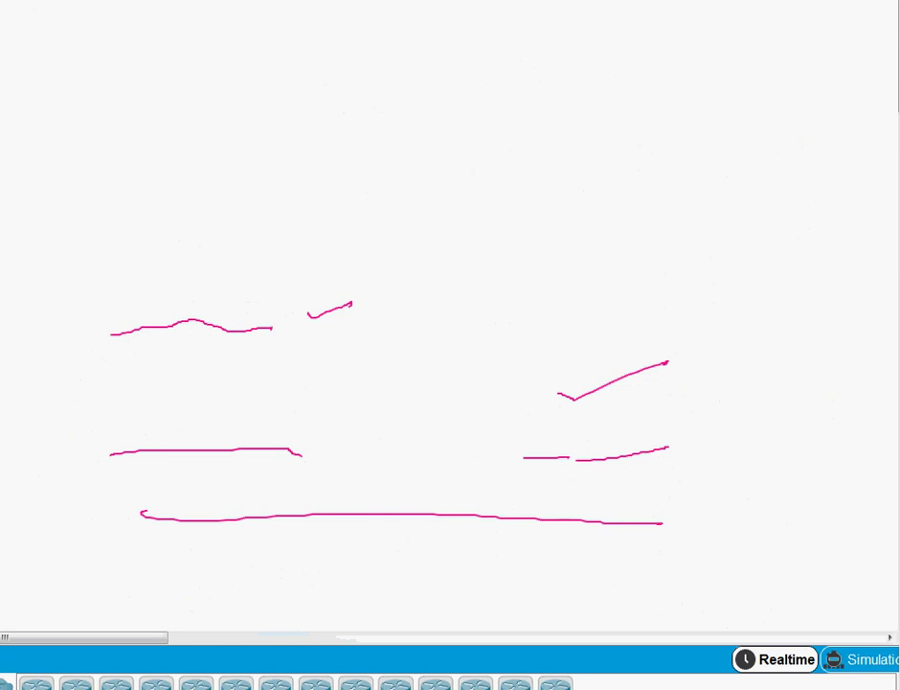
# Add a router to the upper middle of the empty workspace and enlarge the view
pyautogui.press('Escape')
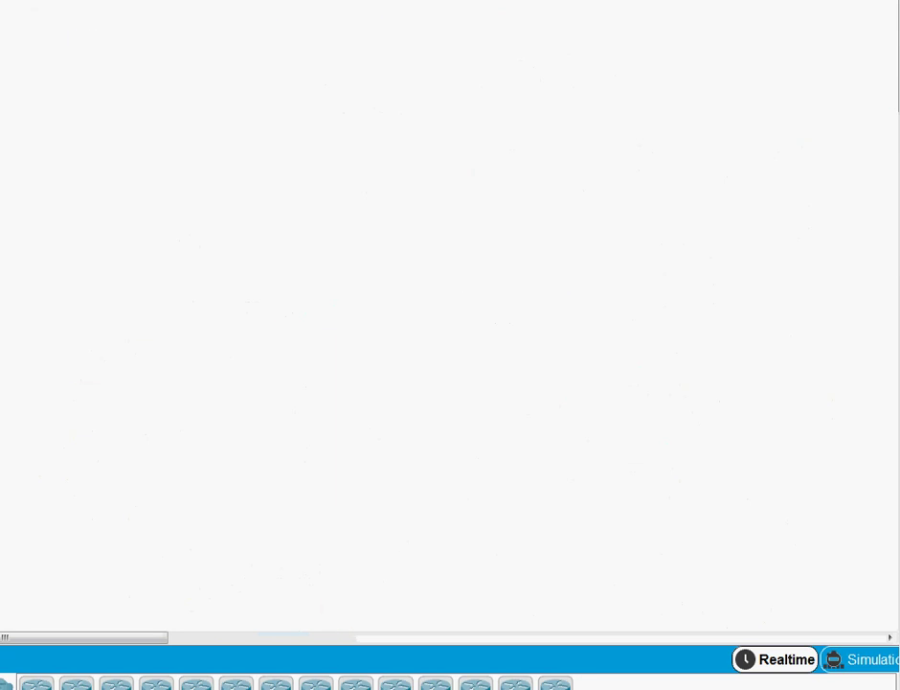
pyautogui.click(554, 685)
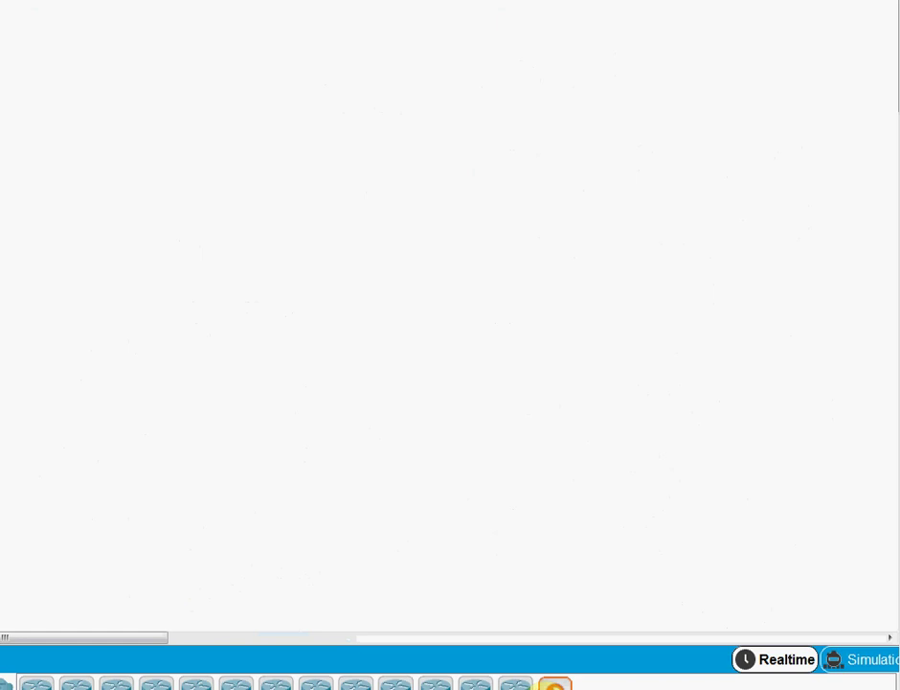
pyautogui.click(332, 181)
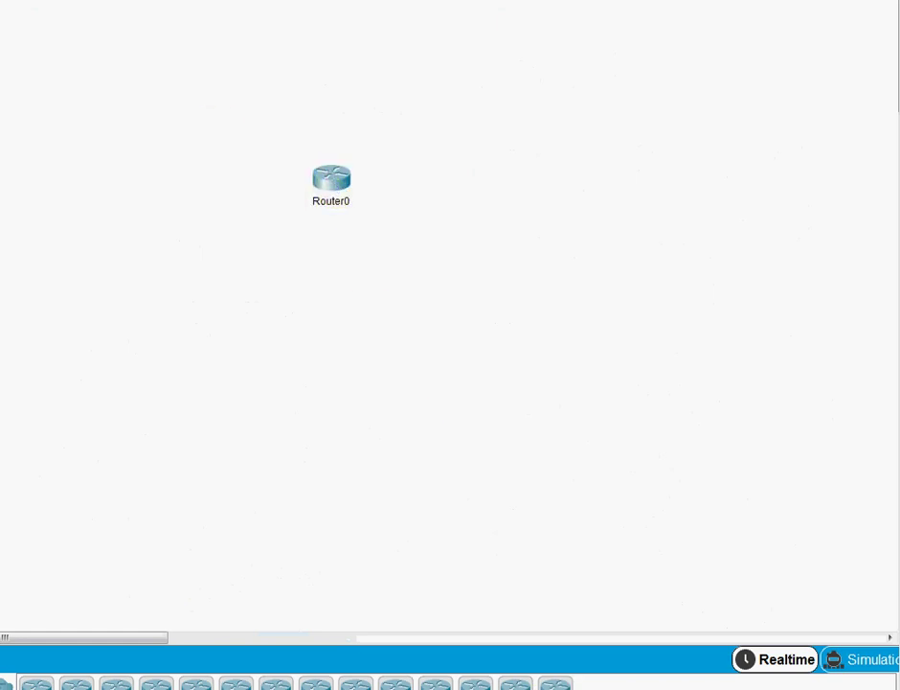
pyautogui.hotkey('alt', 'v')
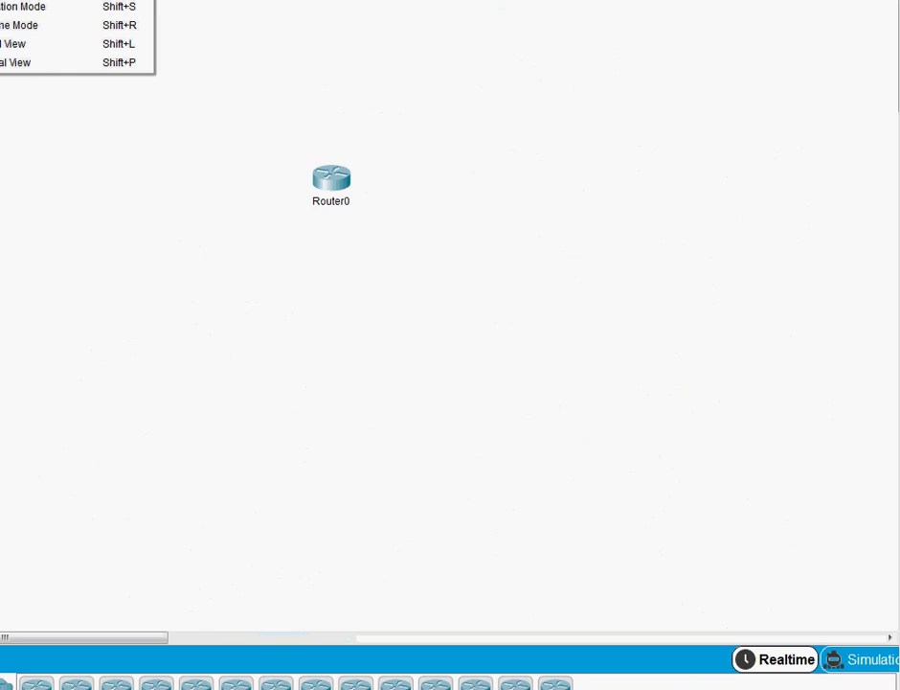
pyautogui.press('Escape')
pyautogui.click(389, 196)
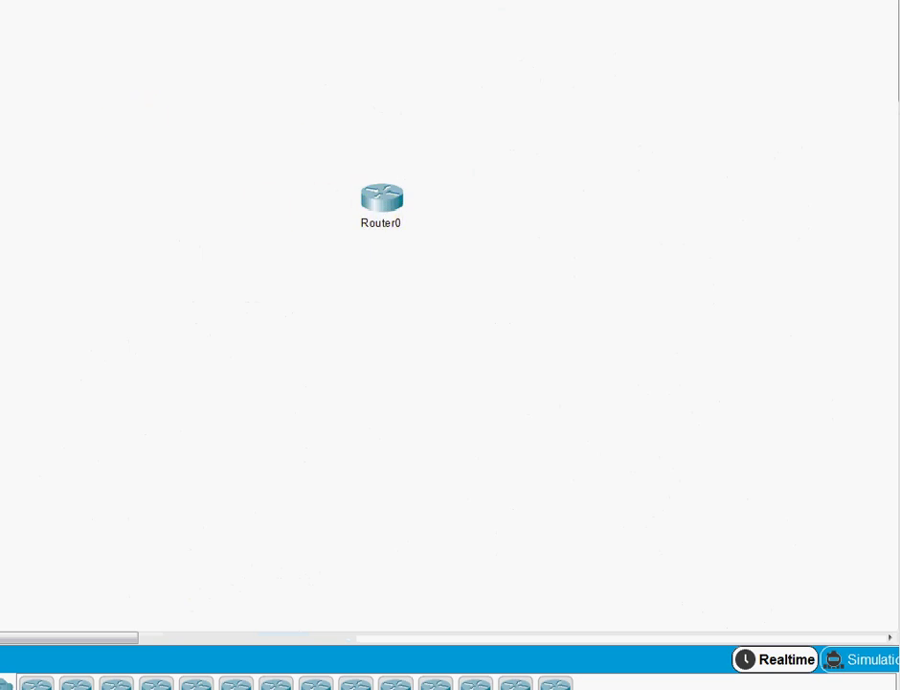
# Open the router's command-line interface and enlarge its window in width and height
pyautogui.moveTo(383, 148)
pyautogui.mouseDown()
pyautogui.moveTo(298, 179)
pyautogui.moveTo(468, 287)
pyautogui.moveTo(408, 138)
pyautogui.moveTo(328, 158)
pyautogui.mouseUp()
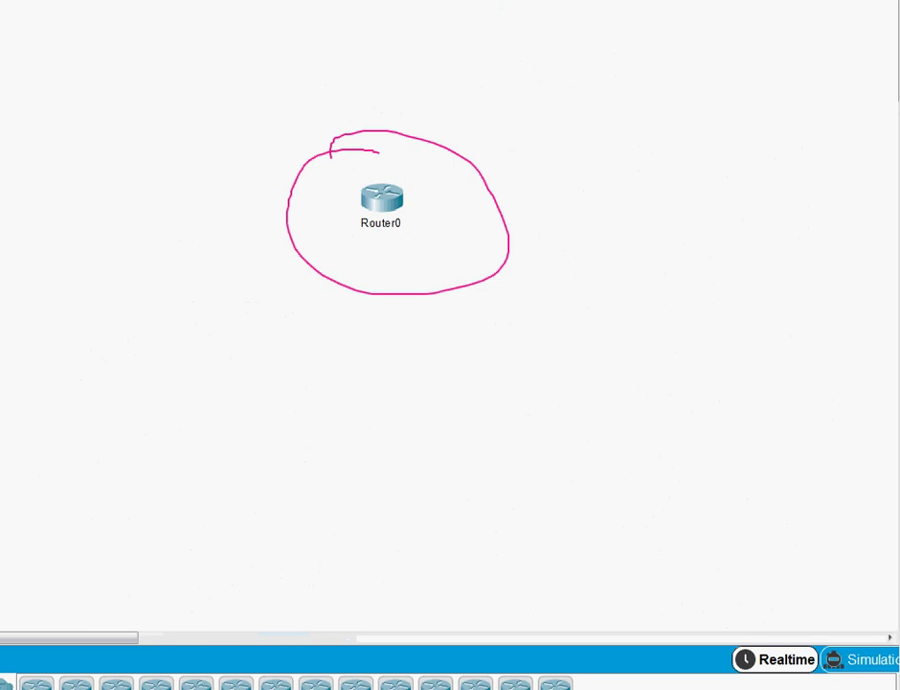
pyautogui.click(379, 208)
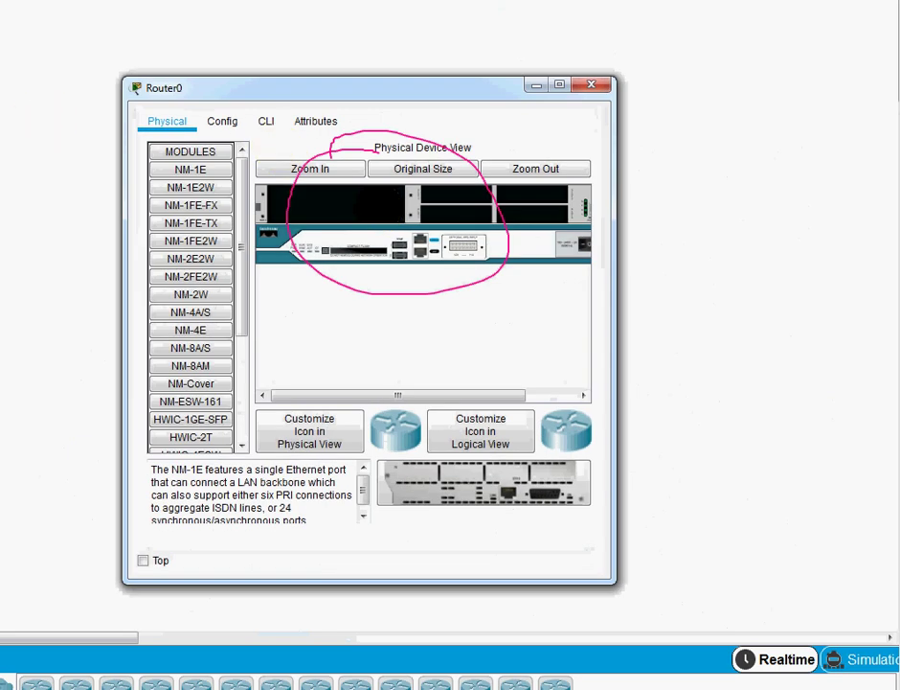
pyautogui.press('Escape')
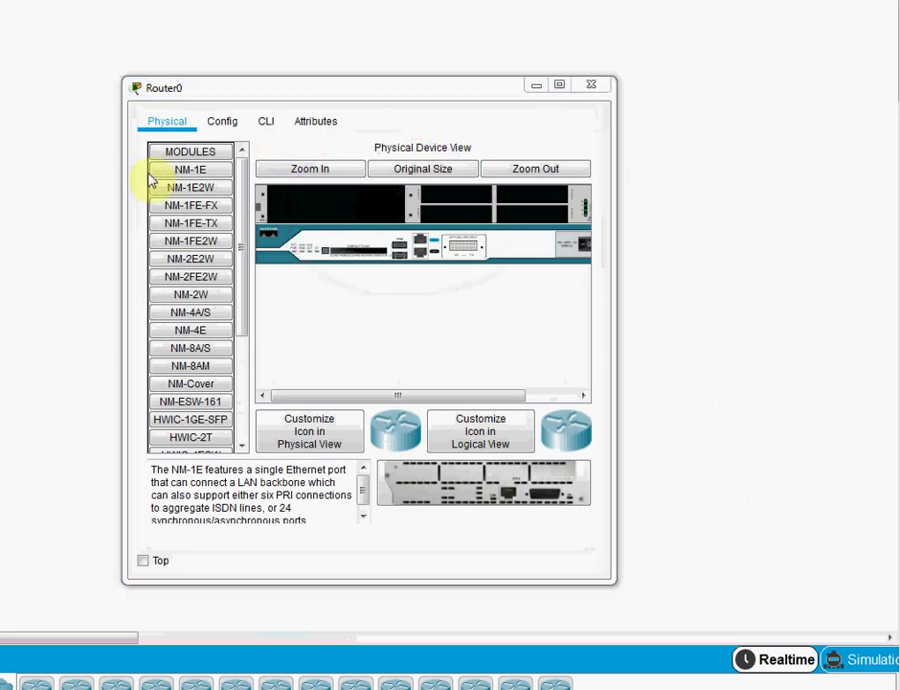
pyautogui.click(257, 122)
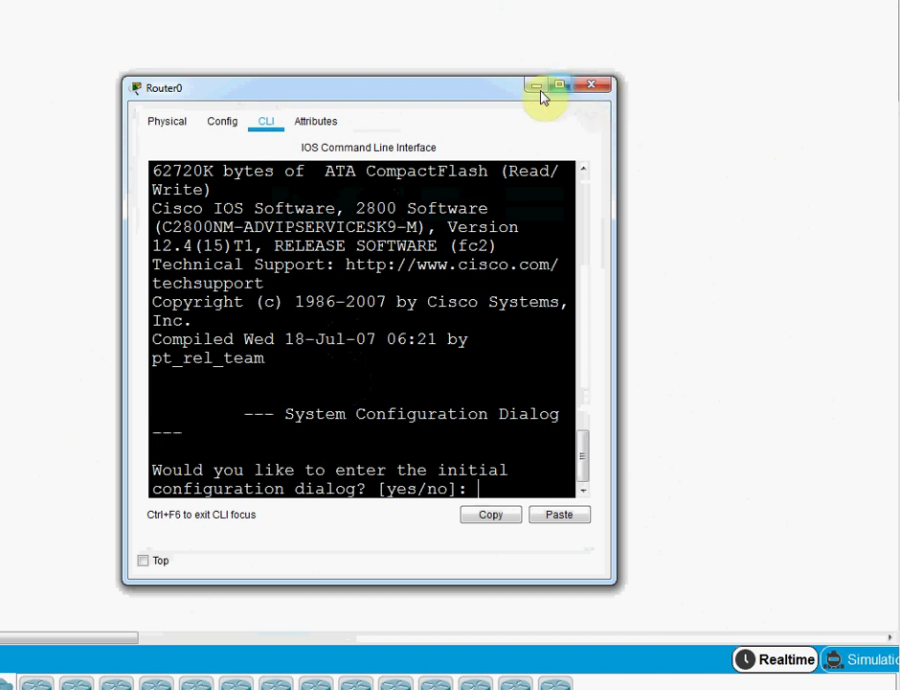
pyautogui.moveTo(503, 93); pyautogui.dragTo(535, 31)
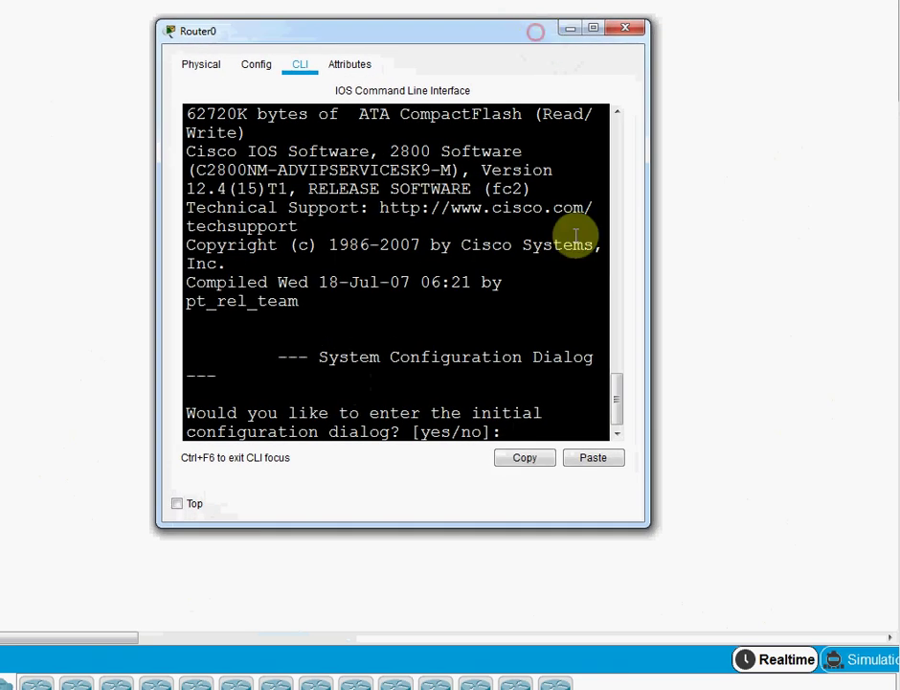
pyautogui.moveTo(650, 300); pyautogui.dragTo(718, 304)
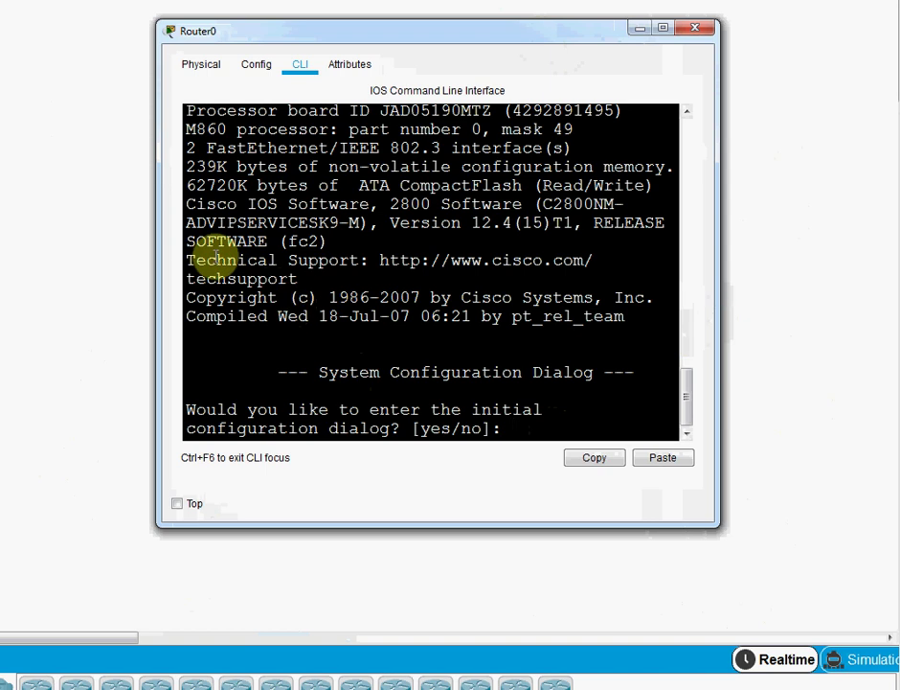
pyautogui.moveTo(157, 245); pyautogui.dragTo(75, 245)
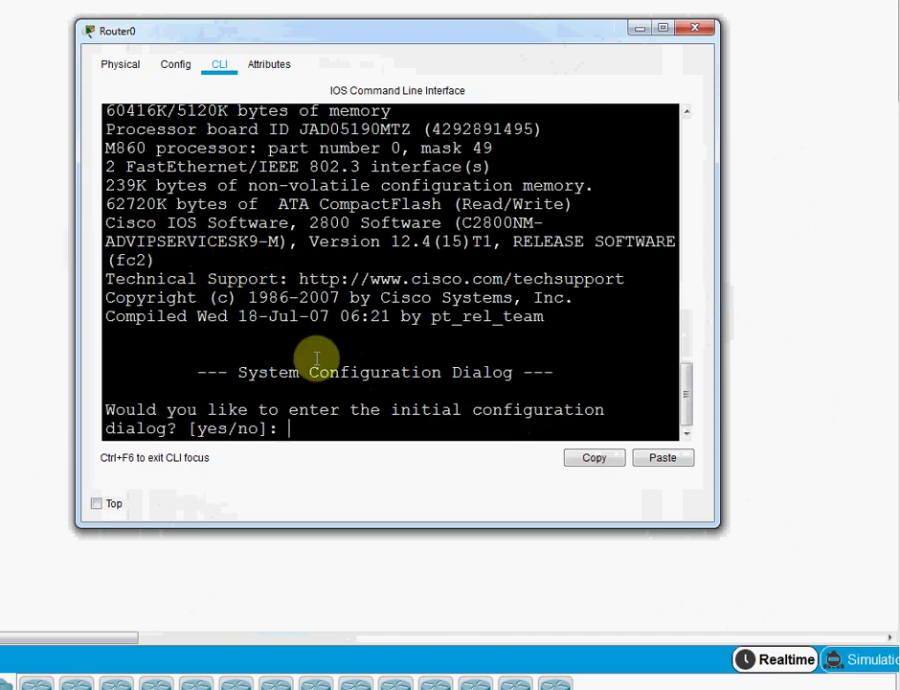
pyautogui.moveTo(369, 525); pyautogui.dragTo(374, 554)
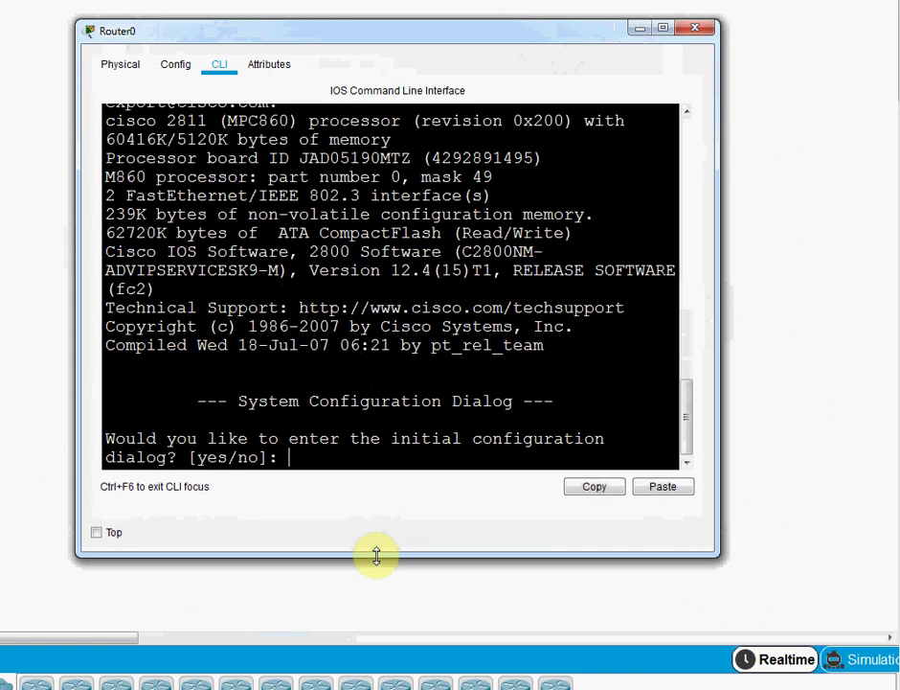
# Answer no to the initial configuration dialog and bring up the router's user mode prompt
pyautogui.write('n')
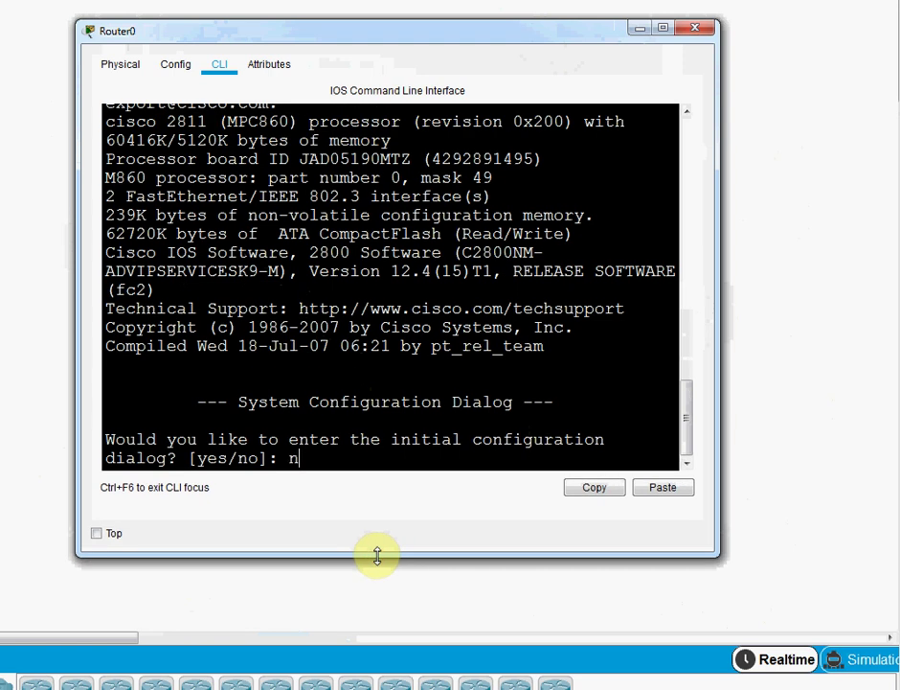
pyautogui.press('Return')
pyautogui.press('Return')
pyautogui.press('Return')
pyautogui.press('Return')
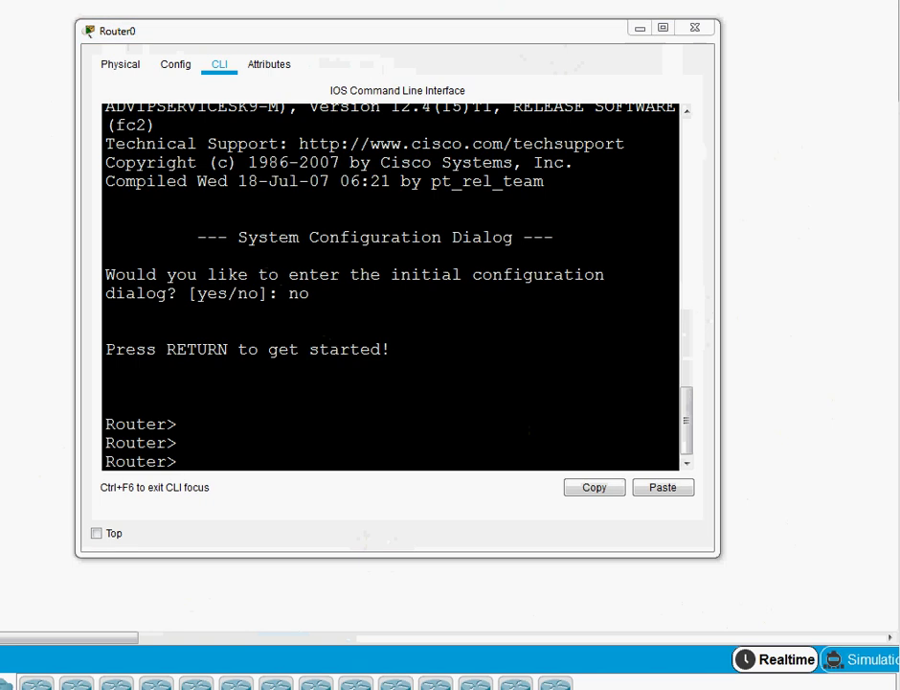
pyautogui.moveTo(180, 405)
pyautogui.mouseDown()
pyautogui.moveTo(116, 411)
pyautogui.moveTo(97, 425)
pyautogui.moveTo(167, 444)
pyautogui.moveTo(172, 410)
pyautogui.mouseUp()
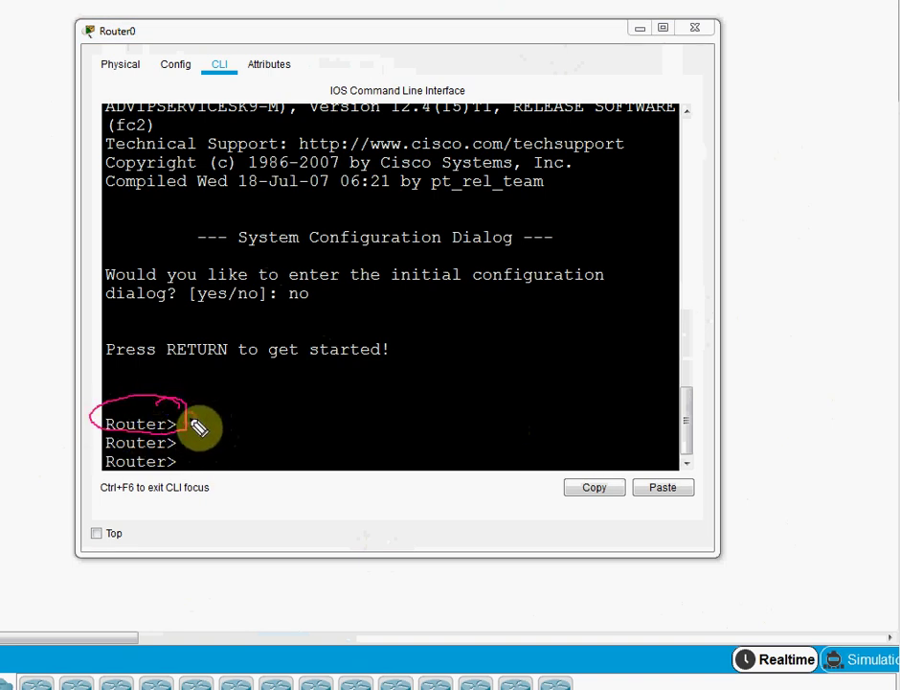
pyautogui.moveTo(261, 395); pyautogui.dragTo(188, 421)
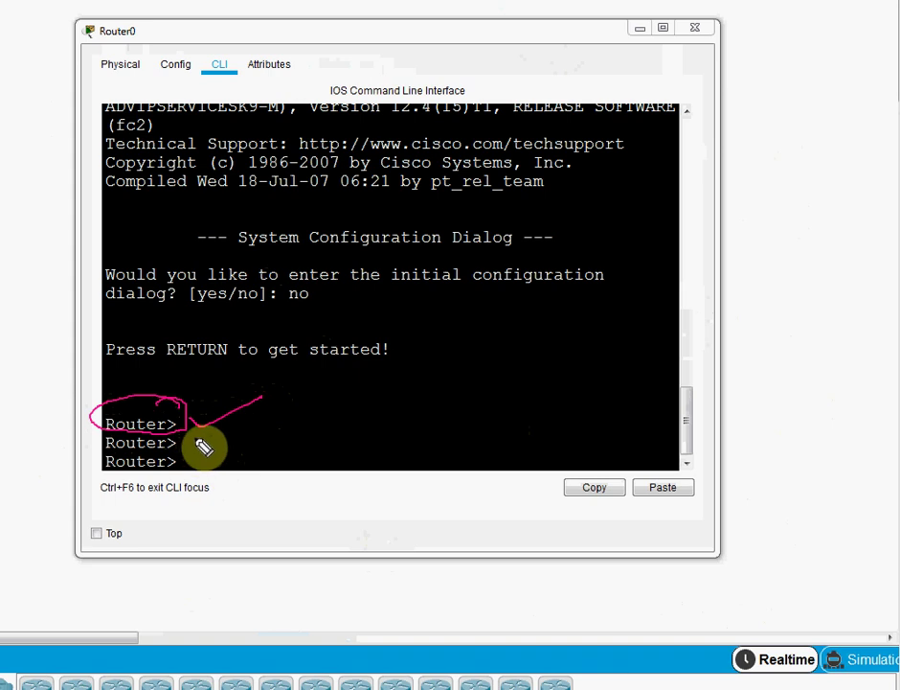
pyautogui.moveTo(187, 444)
pyautogui.mouseDown()
pyautogui.moveTo(196, 436)
pyautogui.moveTo(208, 450)
pyautogui.moveTo(234, 447)
pyautogui.mouseUp()
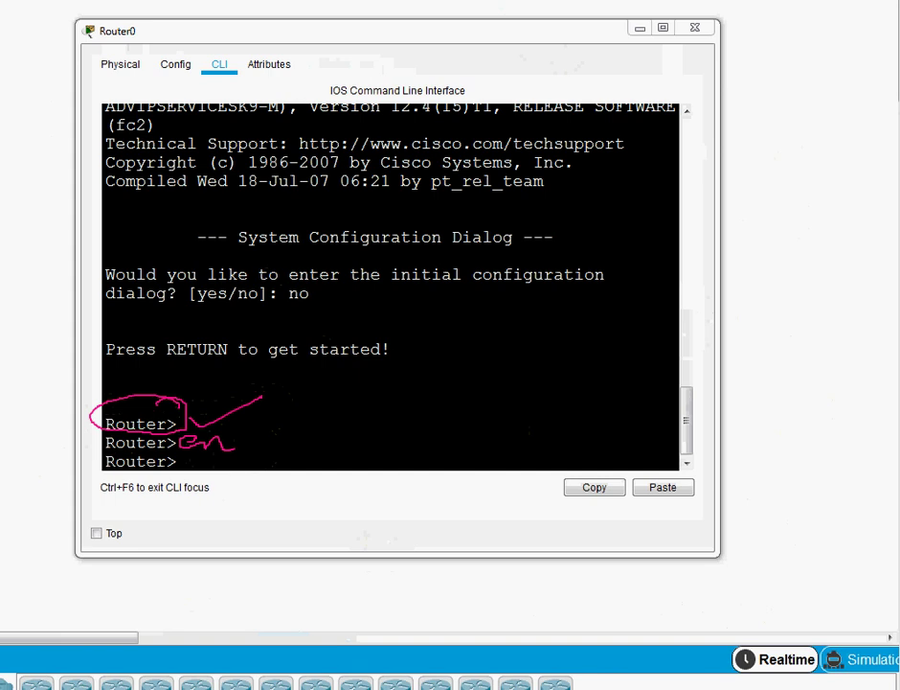
pyautogui.press('Escape')
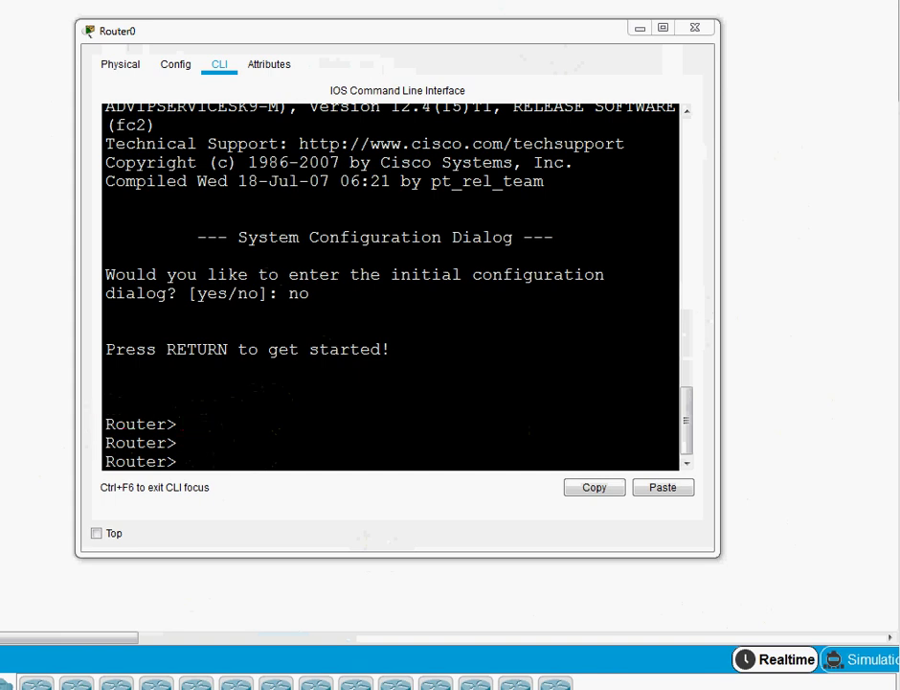
# Display the router's software version information with the command sh ver
pyautogui.click(192, 448)
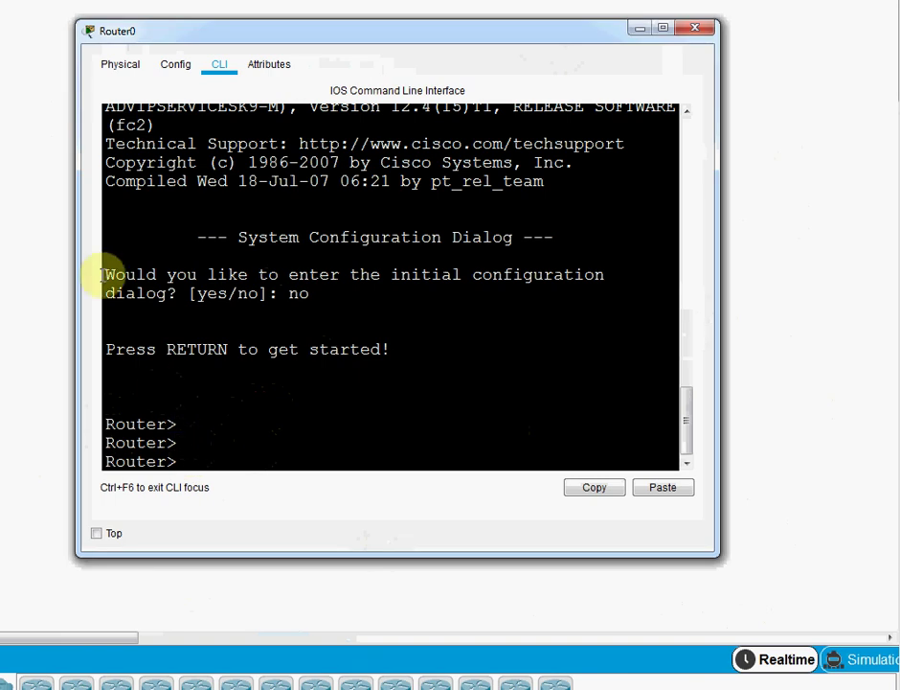
pyautogui.click(216, 448)
pyautogui.write('ver')
pyautogui.press('Return')
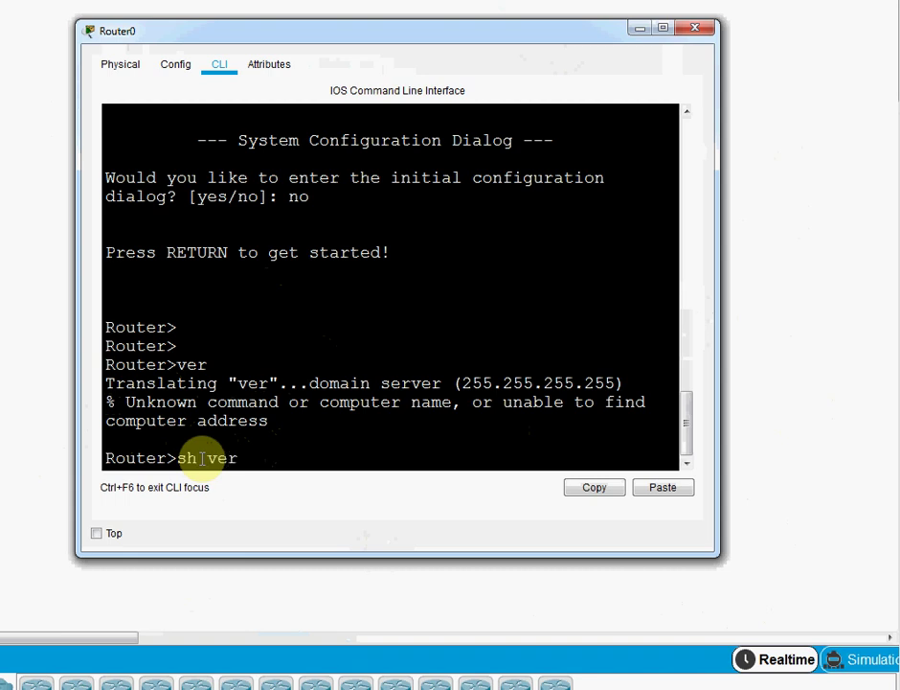
pyautogui.press('Return')
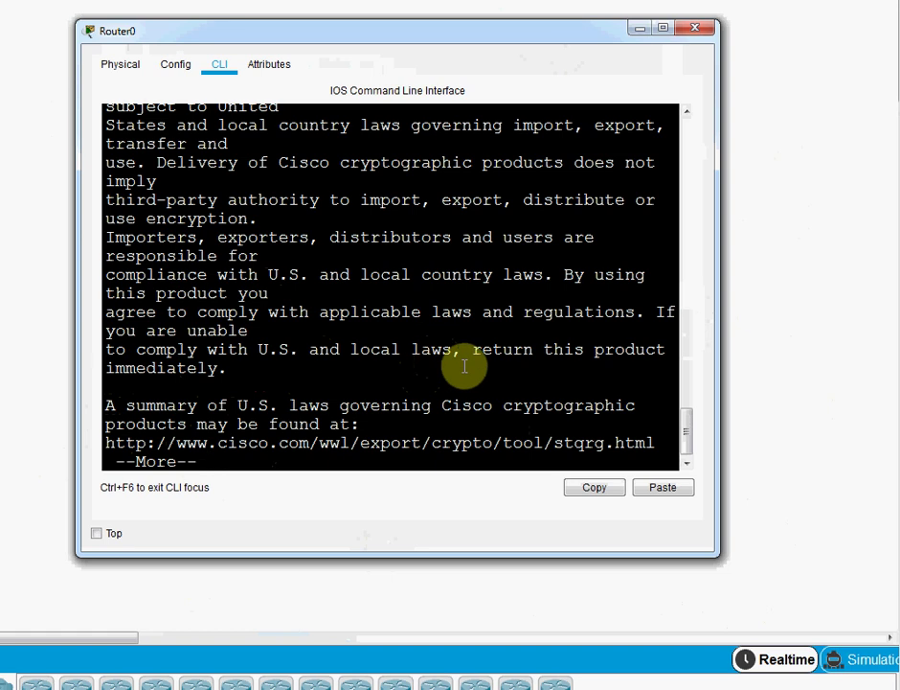
# Examine the IOS version, ROM and system image lines, paging through the remaining output back to the router prompt
pyautogui.moveTo(683, 430); pyautogui.dragTo(704, 391)
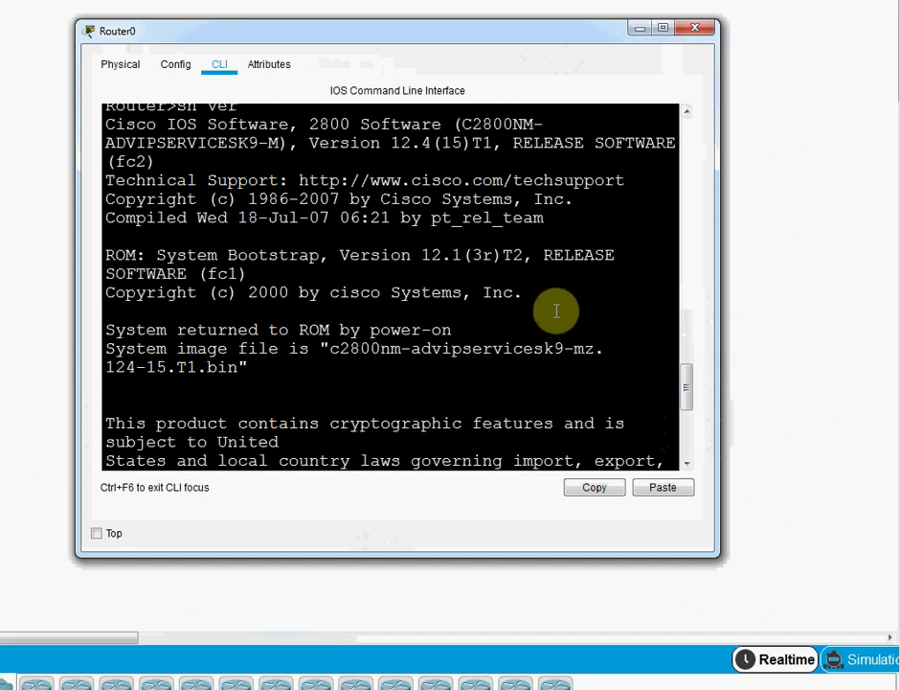
pyautogui.scroll(-6, 559, 315)
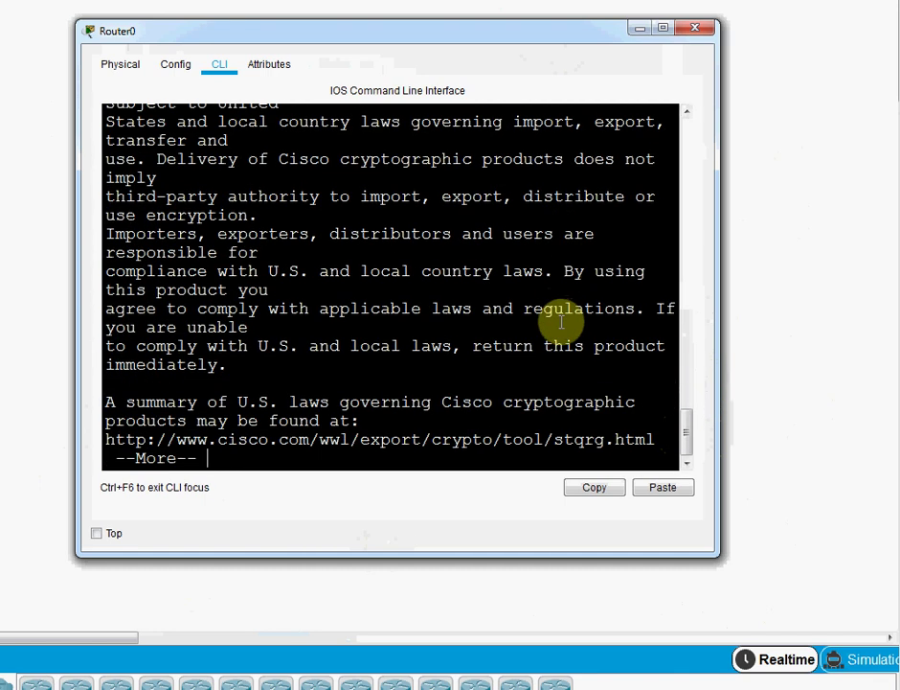
pyautogui.click(663, 28)
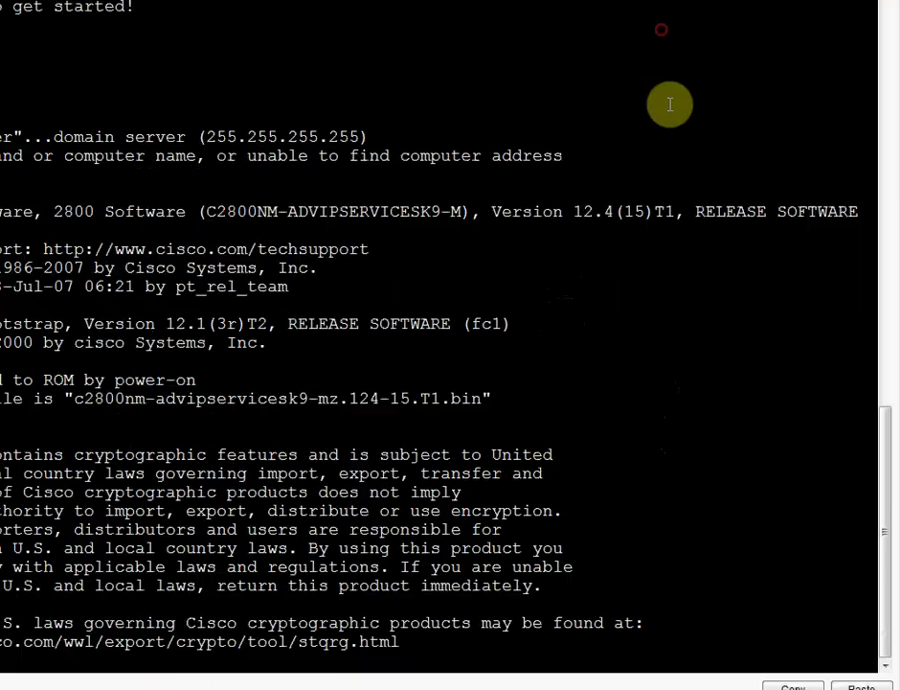
pyautogui.scroll(2, 605, 330)
pyautogui.moveTo(493, 313); pyautogui.dragTo(614, 334)
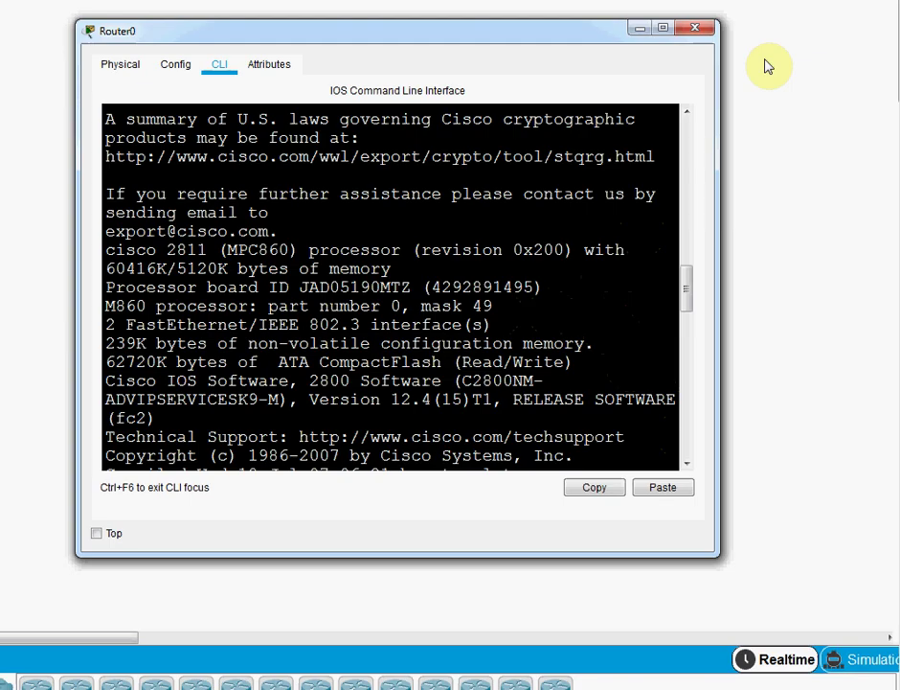
pyautogui.scroll(-8, 388, 382)
pyautogui.scroll(-6, 421, 431)
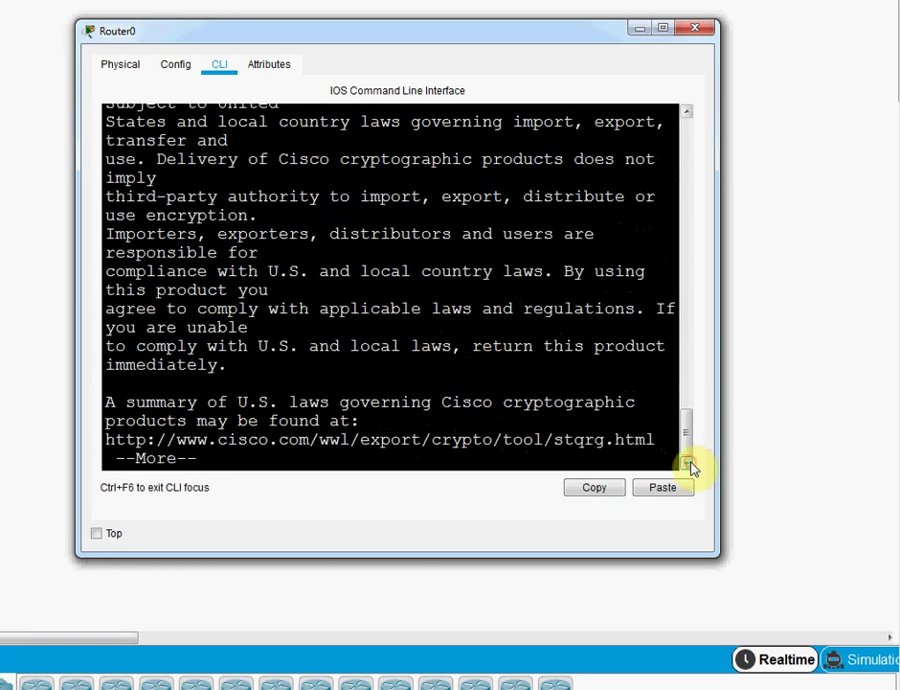
pyautogui.press('Return')
pyautogui.press('Return')
pyautogui.press('Return')
pyautogui.press('Return')
pyautogui.press('Return')
pyautogui.press('Return')
pyautogui.press('Return')
pyautogui.press('Return')
pyautogui.press('Return')
pyautogui.press('Return')
pyautogui.press('Return')
pyautogui.press('Return')
pyautogui.press('Return')
pyautogui.press('Return')
pyautogui.press('Return')
pyautogui.press('Return')
pyautogui.press('Return')
pyautogui.press('Return')
pyautogui.press('Return')
pyautogui.press('Return')
pyautogui.press('Return')
pyautogui.press('Return')
pyautogui.press('Return')
pyautogui.press('Return')
# Enter privileged EXEC mode on the router with the command en
pyautogui.write('en')
pyautogui.press('Return')
pyautogui.press('Return')
pyautogui.press('Return')
pyautogui.press('Return')
pyautogui.press('Return')
pyautogui.press('Return')
pyautogui.press('Return')
pyautogui.press('Return')
pyautogui.press('Return')
pyautogui.press('Return')
pyautogui.press('Return')
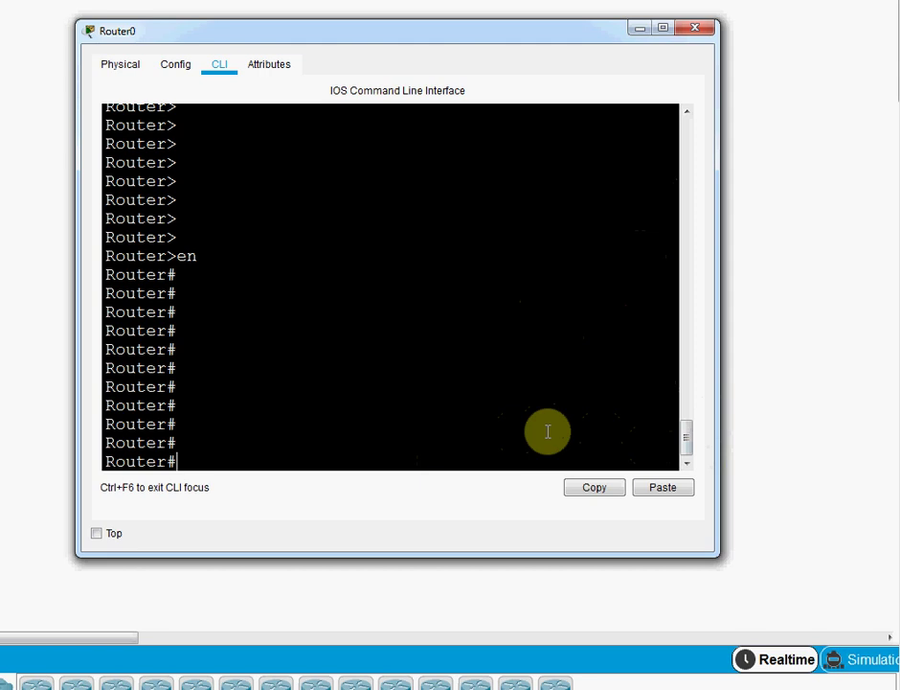
# Display the brief IP summary of the router's interfaces with the command sh ip int br
pyautogui.write('ip int br')
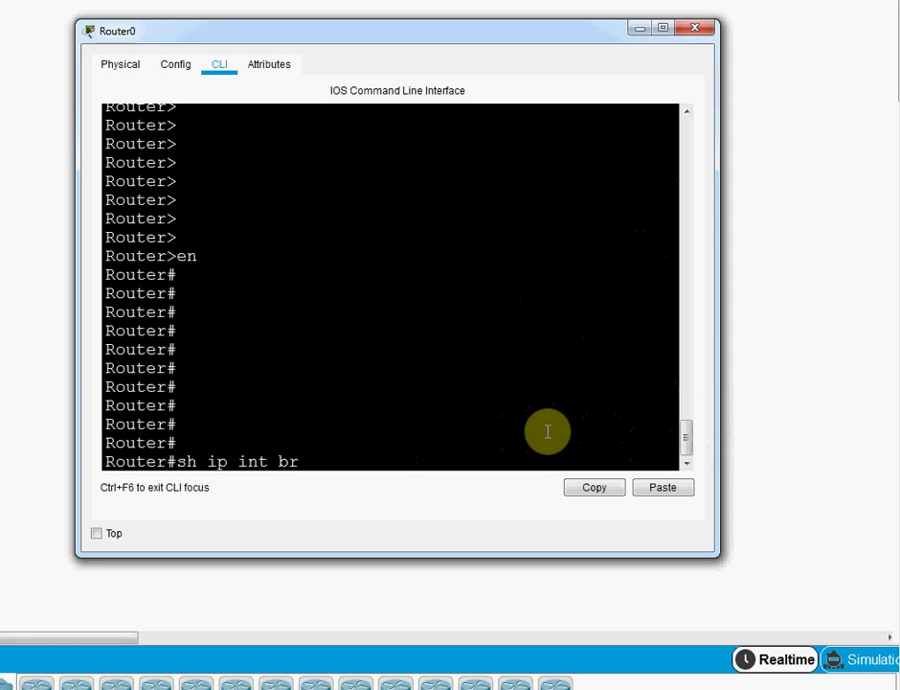
pyautogui.press('Return')
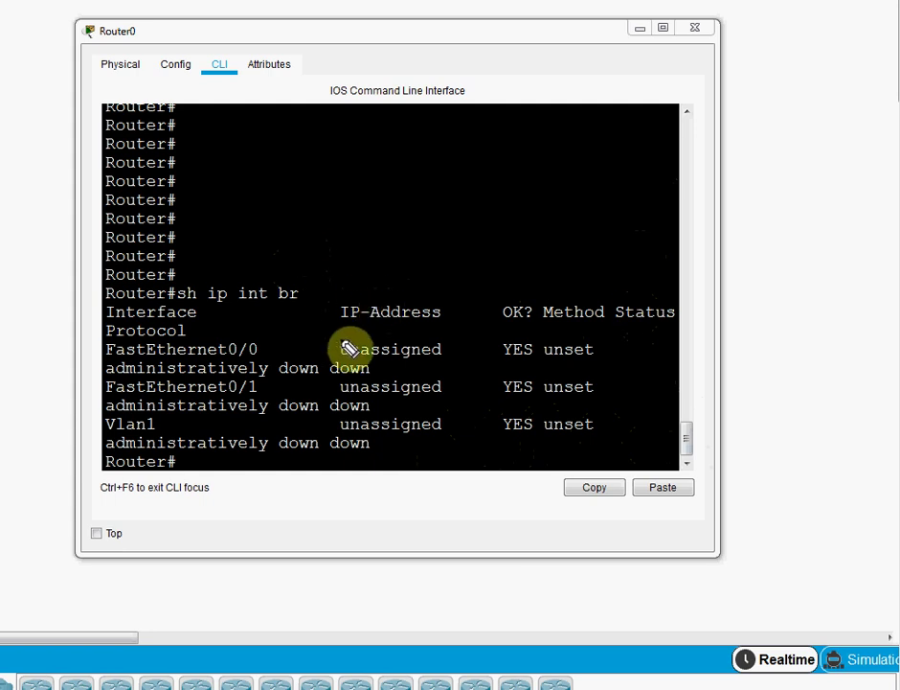
pyautogui.moveTo(334, 337)
pyautogui.mouseDown()
pyautogui.moveTo(393, 386)
pyautogui.moveTo(457, 373)
pyautogui.moveTo(436, 348)
pyautogui.moveTo(372, 333)
pyautogui.mouseUp()
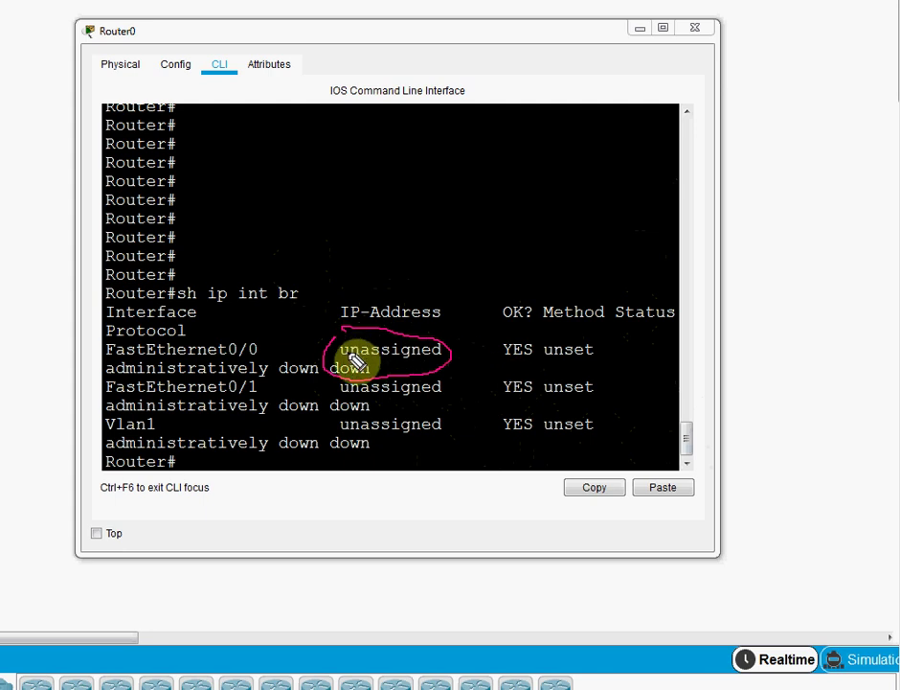
pyautogui.moveTo(331, 368); pyautogui.dragTo(379, 364)
pyautogui.click(289, 389)
pyautogui.moveTo(288, 390)
pyautogui.mouseDown()
pyautogui.moveTo(335, 402)
pyautogui.moveTo(326, 412)
pyautogui.mouseUp()
pyautogui.moveTo(373, 435)
pyautogui.mouseDown()
pyautogui.moveTo(326, 431)
pyautogui.moveTo(331, 414)
pyautogui.mouseUp()
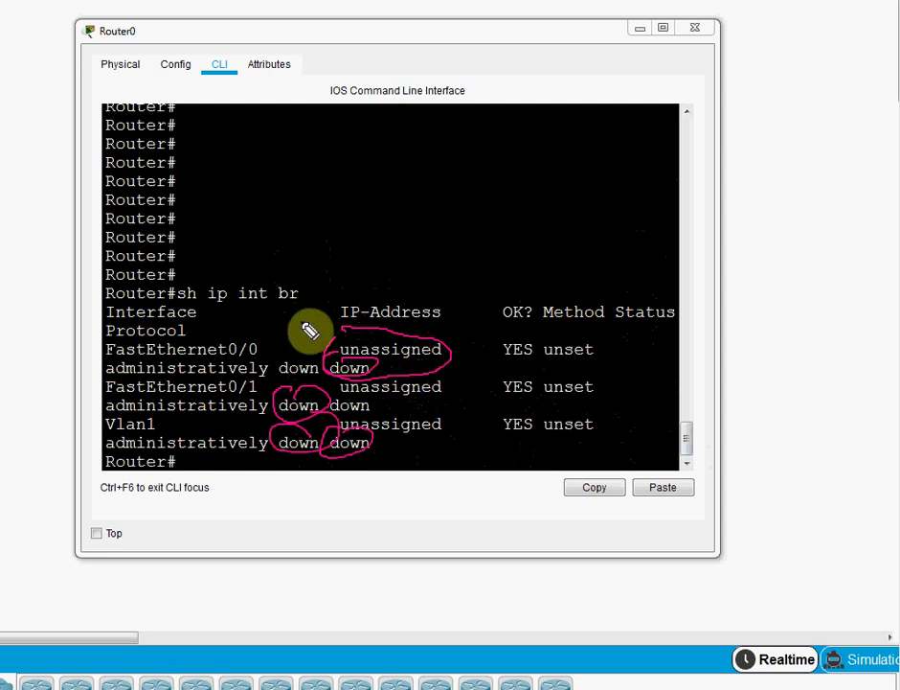
pyautogui.moveTo(195, 464); pyautogui.dragTo(257, 445)
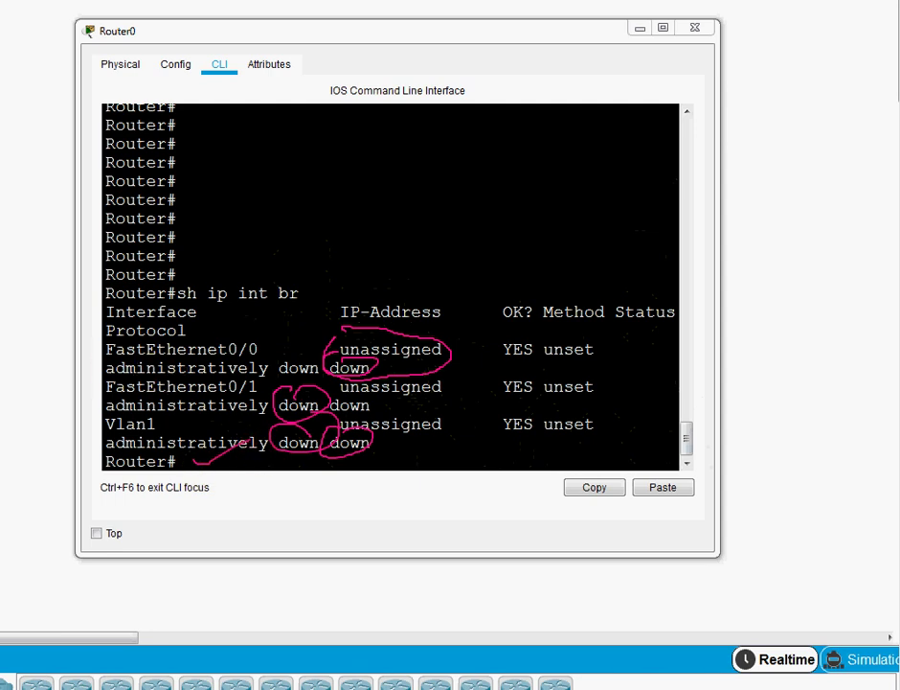
pyautogui.press('Escape')
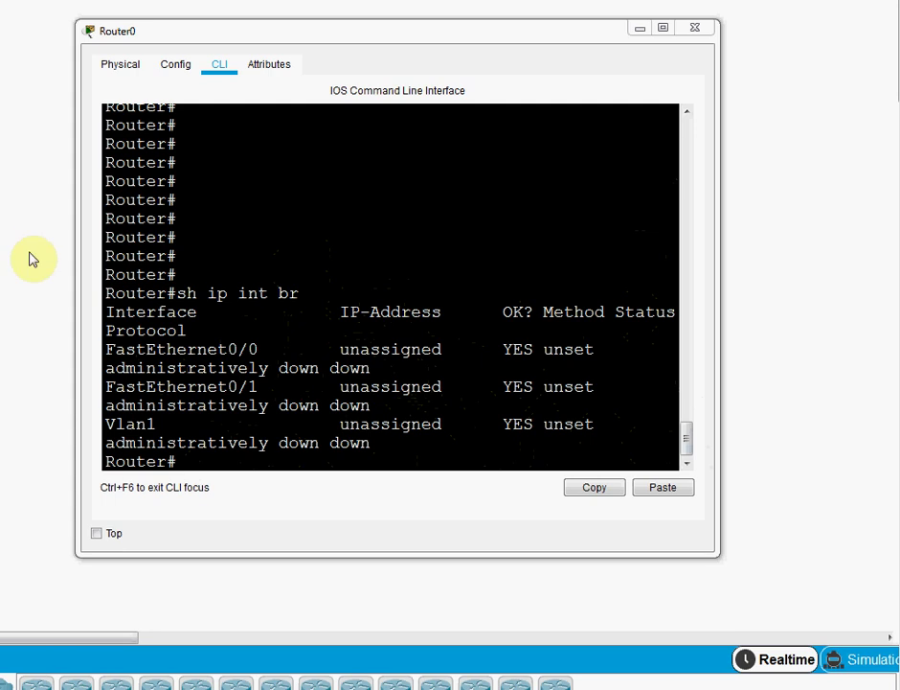
pyautogui.click(185, 460)
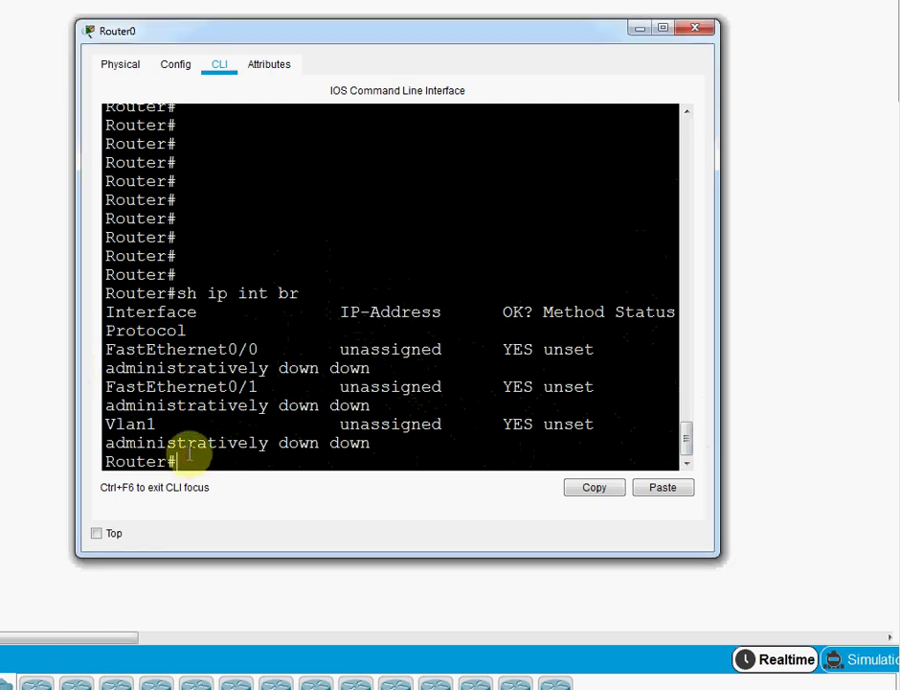
# Enter the router's global configuration mode with the command config t
pyautogui.write('co')
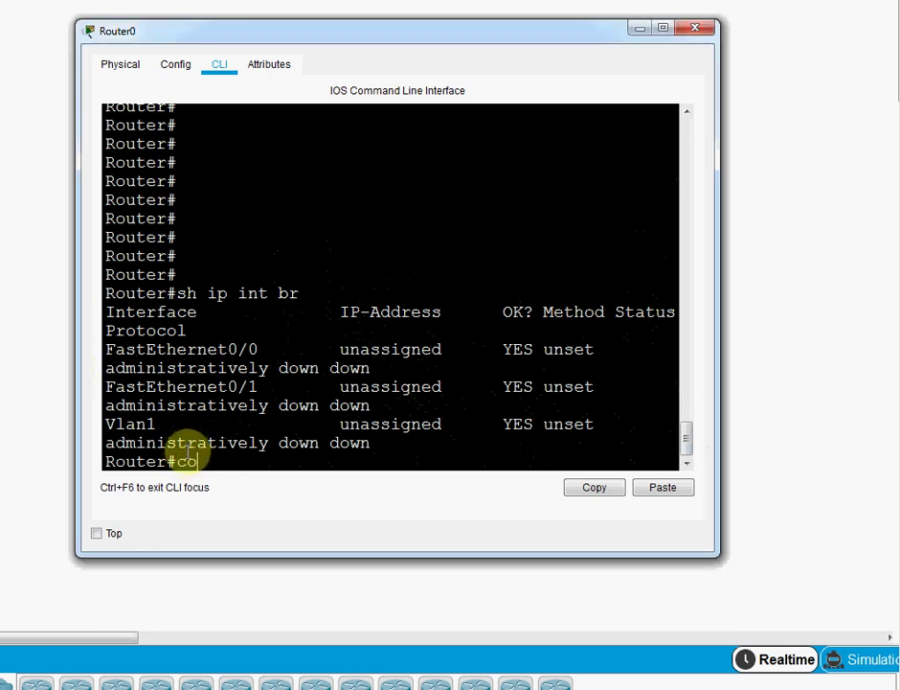
pyautogui.write('nfig t')
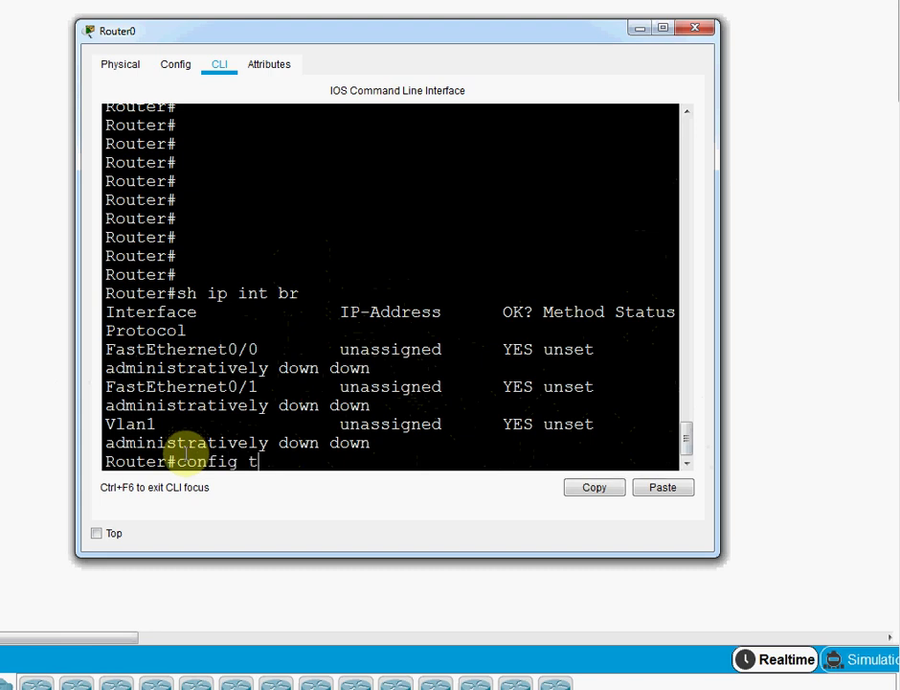
pyautogui.press('Return')
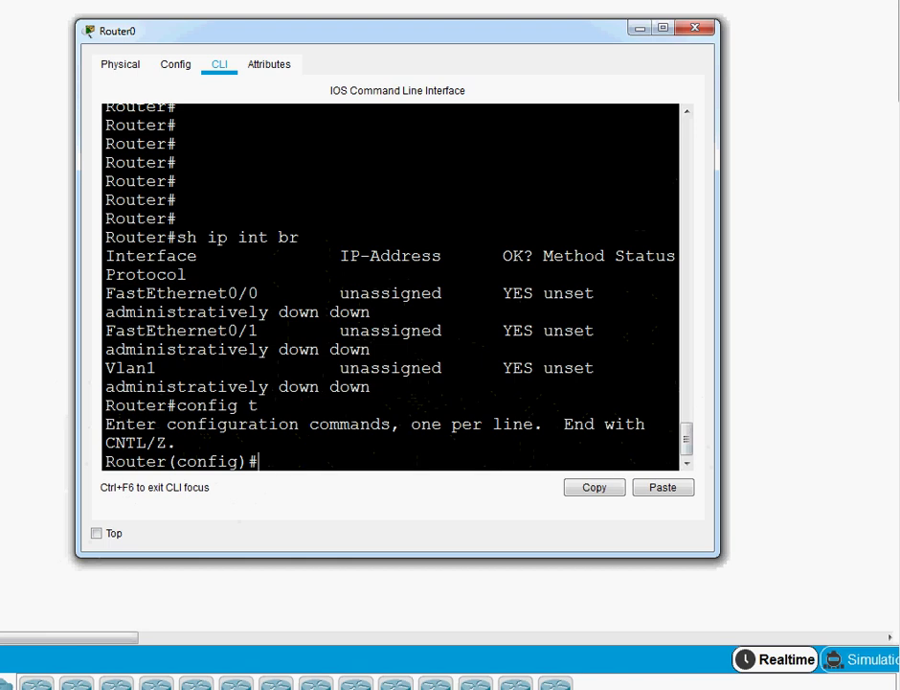
# Enter RIP configuration mode with router rip, set version 2 and disable automatic summarization with no auto-summary
pyautogui.write('router rip')
pyautogui.press('Return')
pyautogui.write('ver 2')
pyautogui.press('Return')
pyautogui.write('no au')
pyautogui.press('Tab')
pyautogui.press('Return')
# Try the network command without an address in RIP configuration mode
pyautogui.write('network')
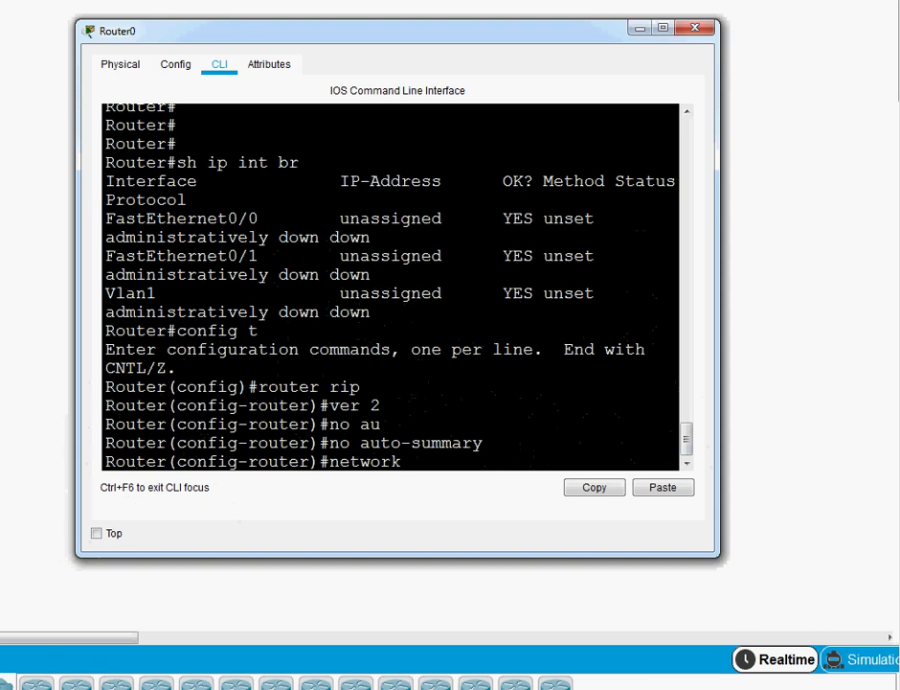
pyautogui.press('Return')
pyautogui.press('Return')
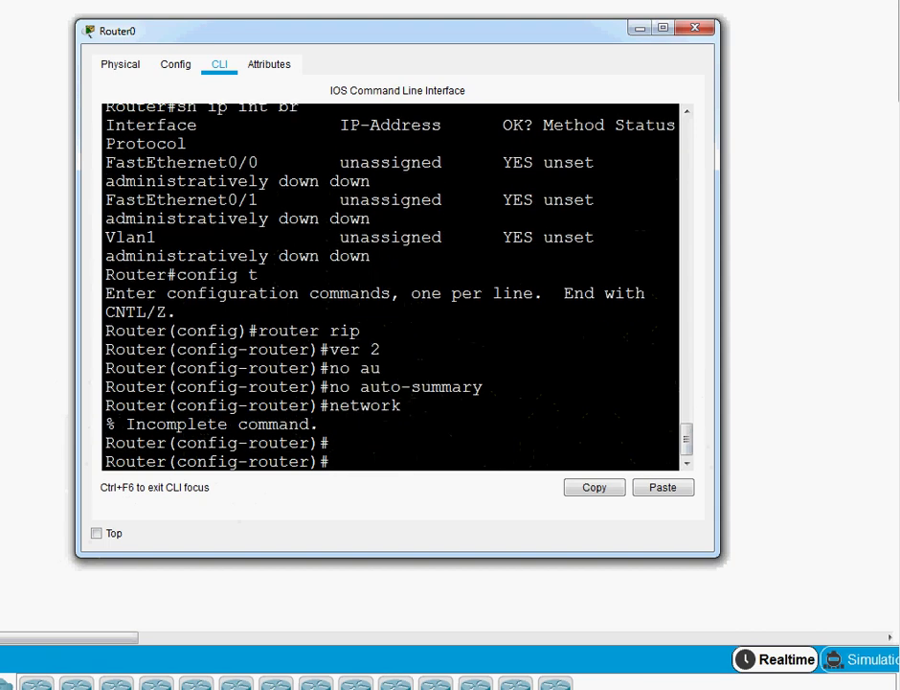
# Leave RIP configuration mode and return directly to the privileged EXEC prompt
pyautogui.hotkey('ctrl', 'z')
pyautogui.press('Return')
pyautogui.press('Return')
pyautogui.press('Return')
pyautogui.press('Return')
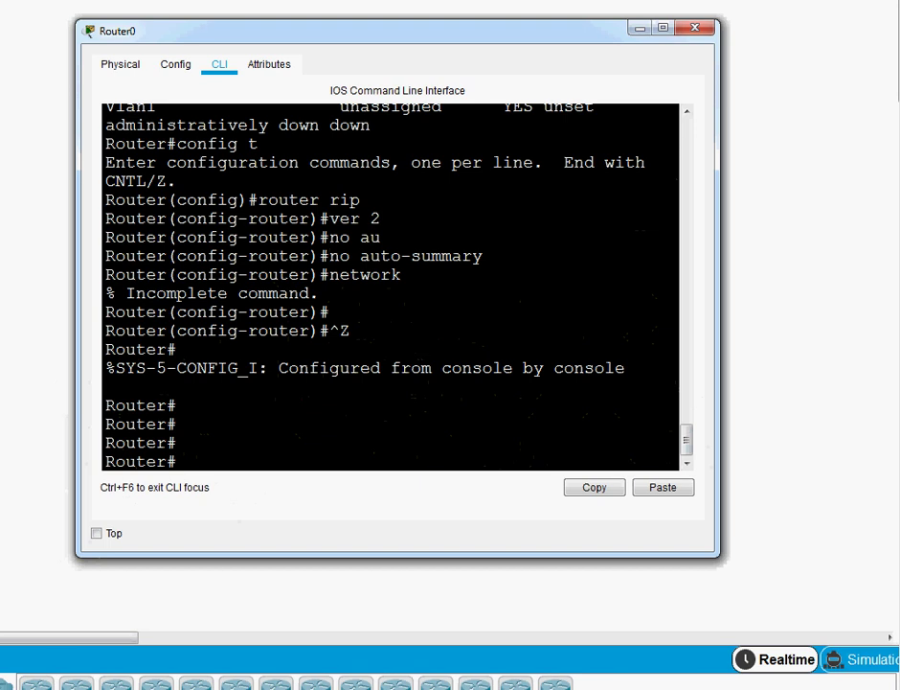
# Enter global configuration mode with config t and open interface configuration mode with int f0/0
pyautogui.write('config t')
pyautogui.press('Return')
pyautogui.press('Return')
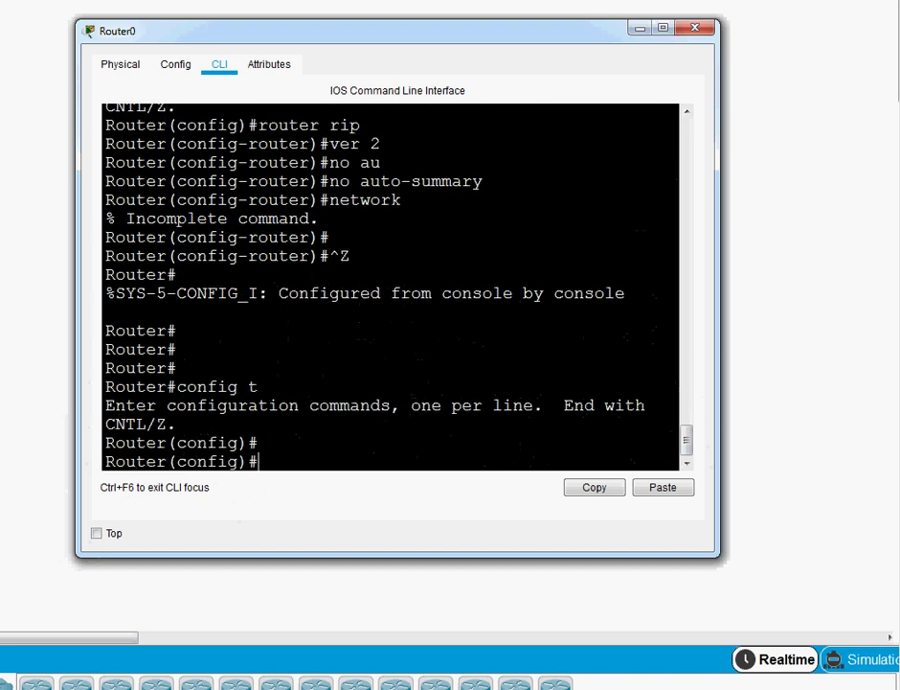
pyautogui.write('int f0/0')
pyautogui.press('Return')
pyautogui.press('Return')
pyautogui.press('Return')
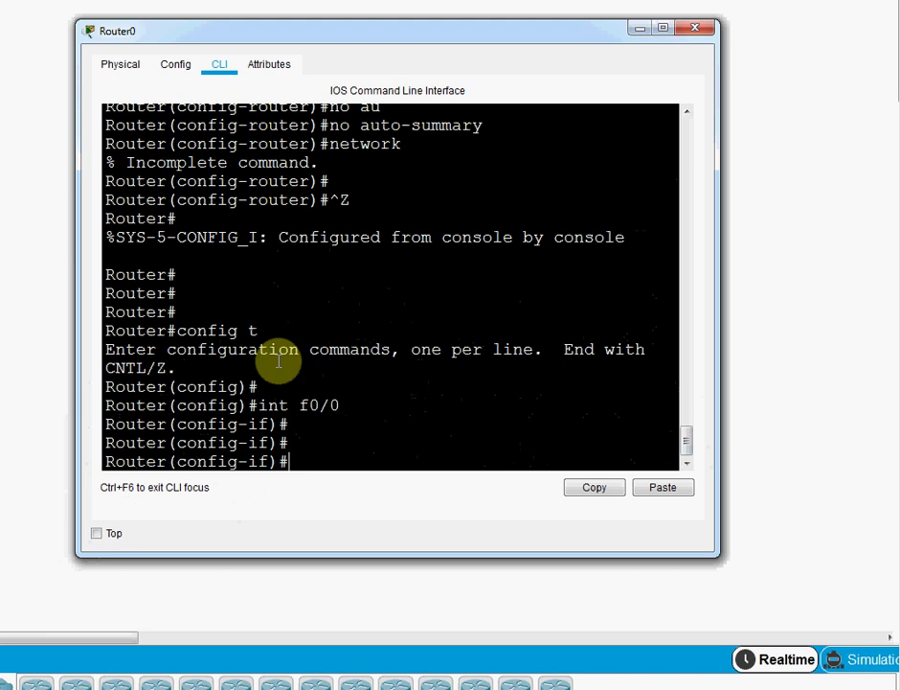
# Assign the IP address 10.1.1.1 with subnet mask 255.0.0.0 to the FastEthernet0/0 interface
pyautogui.write('ip sff')
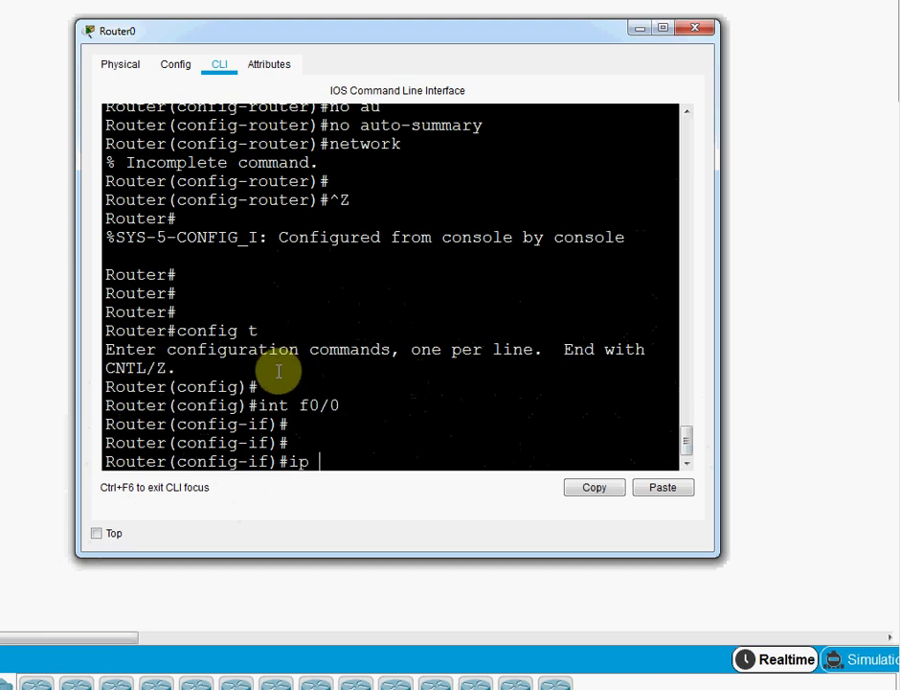
pyautogui.press('BackSpace')
pyautogui.press('BackSpace')
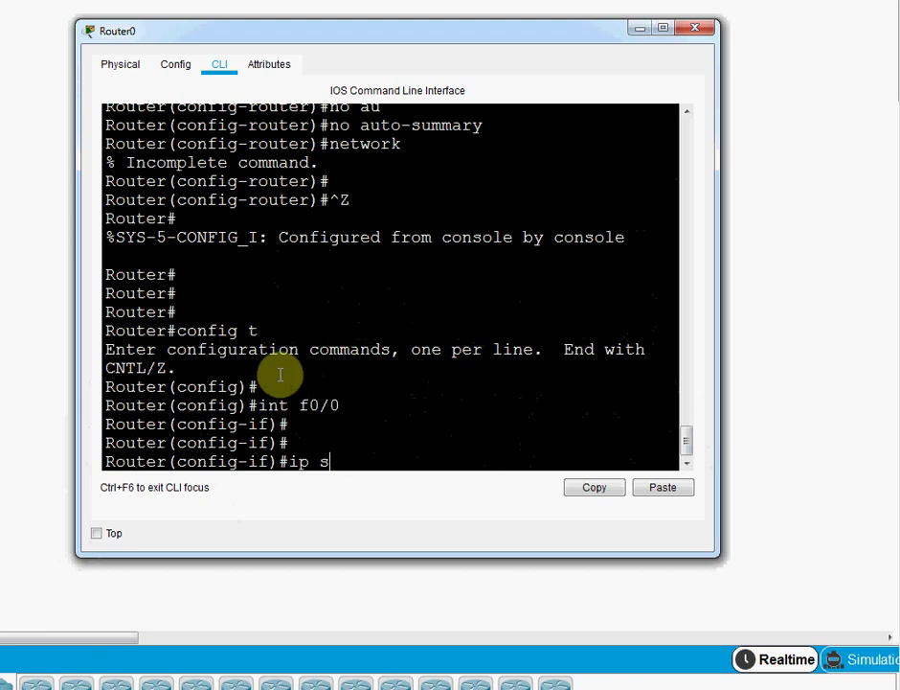
pyautogui.press('BackSpace')
pyautogui.write('add 10.1.1.1')
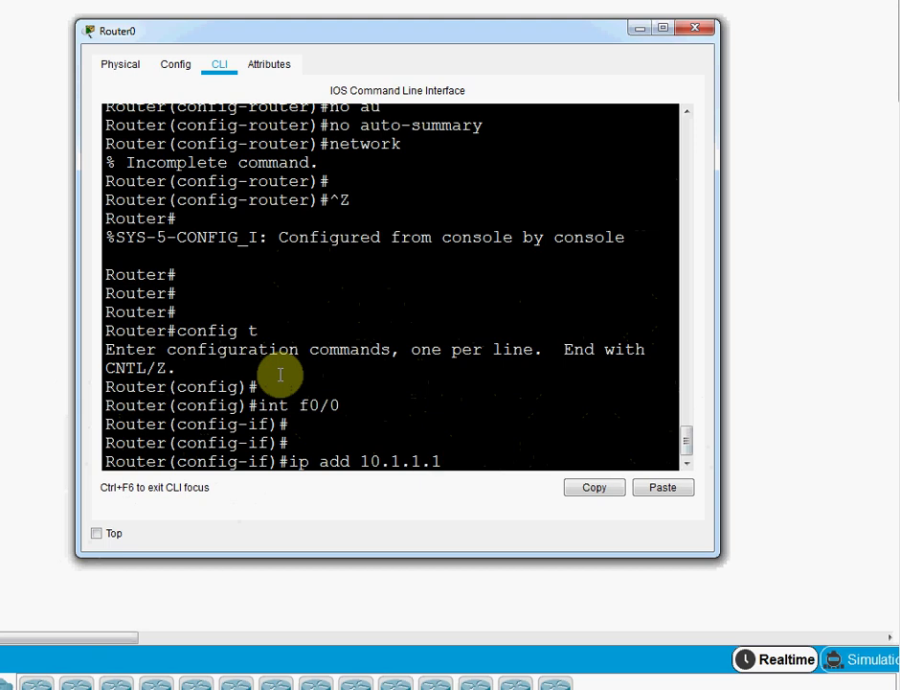
pyautogui.write(' 2')
pyautogui.write('55.255.2')
pyautogui.write('5')
pyautogui.press('BackSpace')
pyautogui.press('BackSpace')
pyautogui.press('BackSpace')
pyautogui.press('BackSpace')
pyautogui.press('BackSpace')
pyautogui.press('BackSpace')
pyautogui.write('0.0.0')
pyautogui.press('Return')
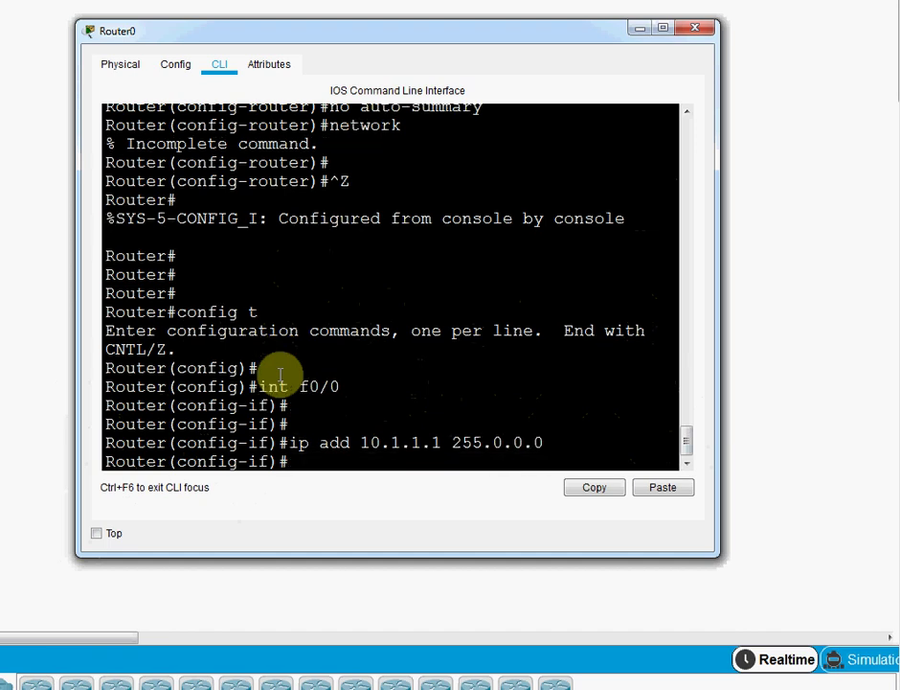
# Enable the FastEthernet0/0 interface with the command no sh and highlight its reported link state
pyautogui.write('no sh')
pyautogui.press('Return')
pyautogui.press('Return')
pyautogui.press('Return')
pyautogui.press('Return')
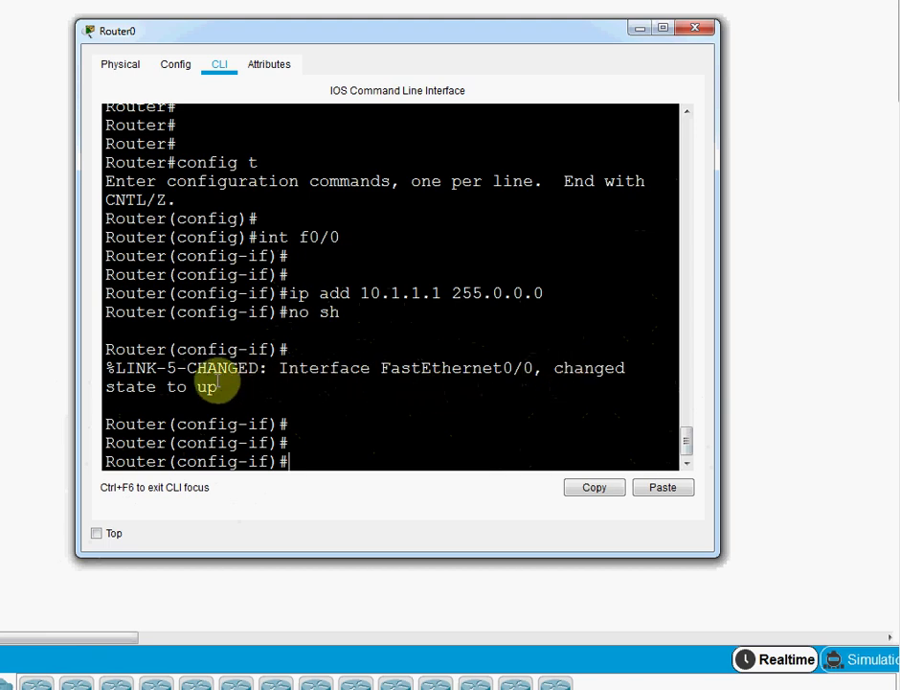
pyautogui.moveTo(219, 387); pyautogui.dragTo(148, 387)
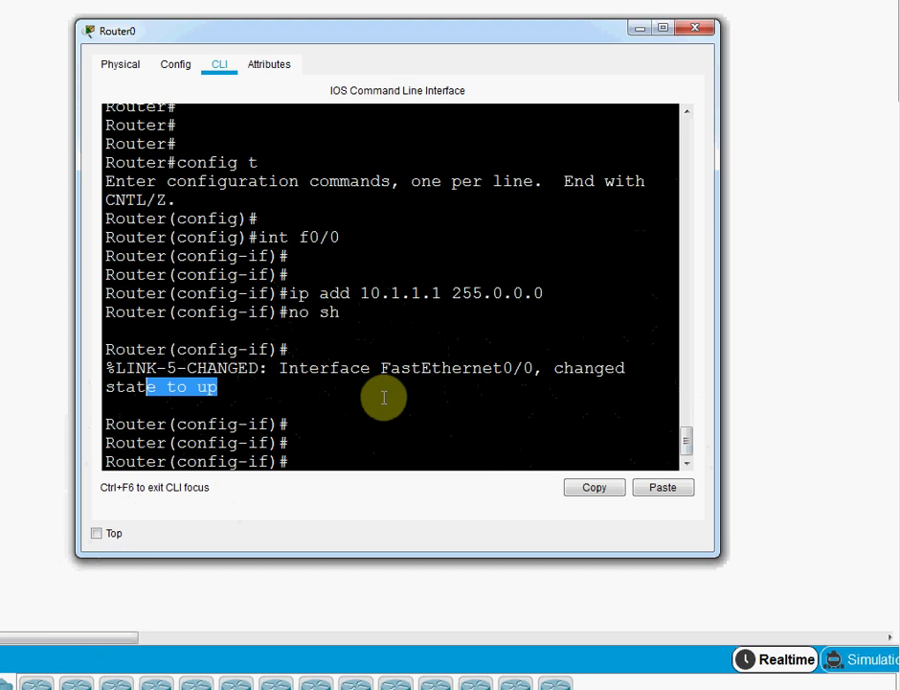
# Leave interface configuration mode and return to the privileged EXEC prompt
pyautogui.hotkey('ctrl', 'z')
pyautogui.hotkey('ctrl', 'z')
pyautogui.hotkey('ctrl', 'z')
pyautogui.press('Return')
pyautogui.press('Return')
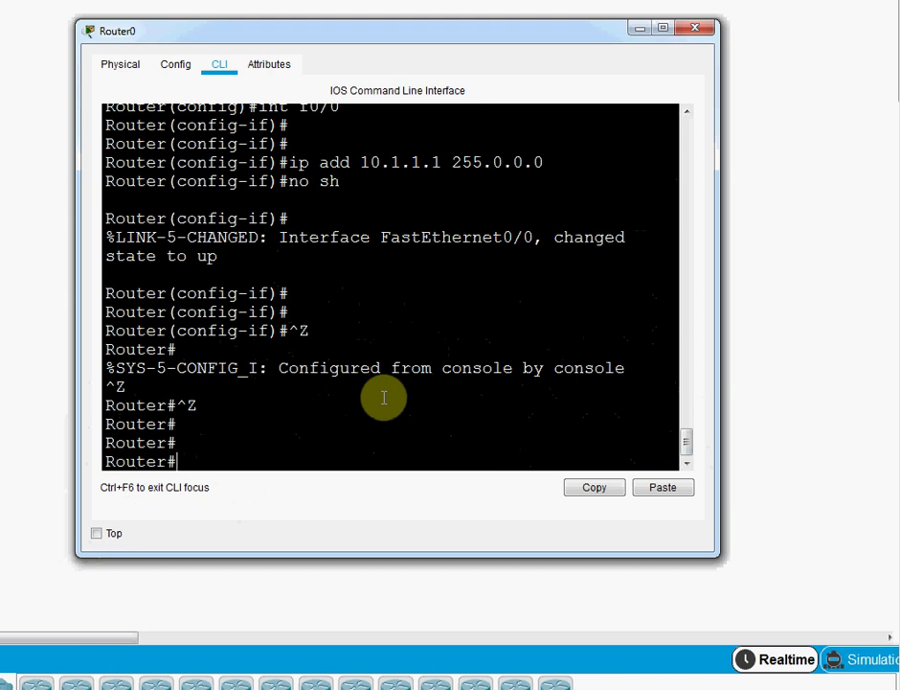
# Restart the router with the reload command, saving the modified system configuration and confirming the reload
pyautogui.write('reload')
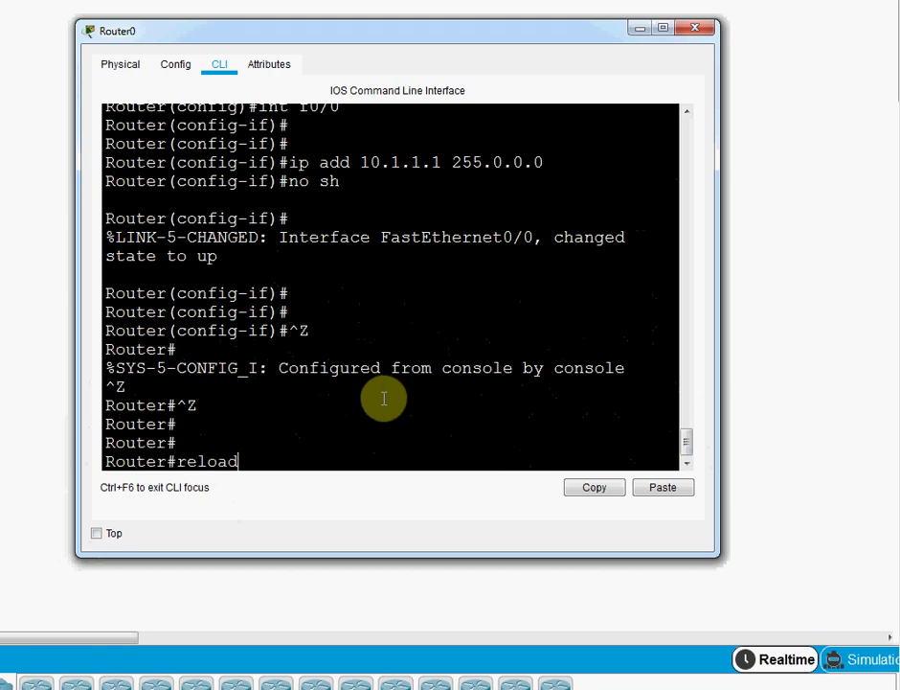
pyautogui.press('Return')
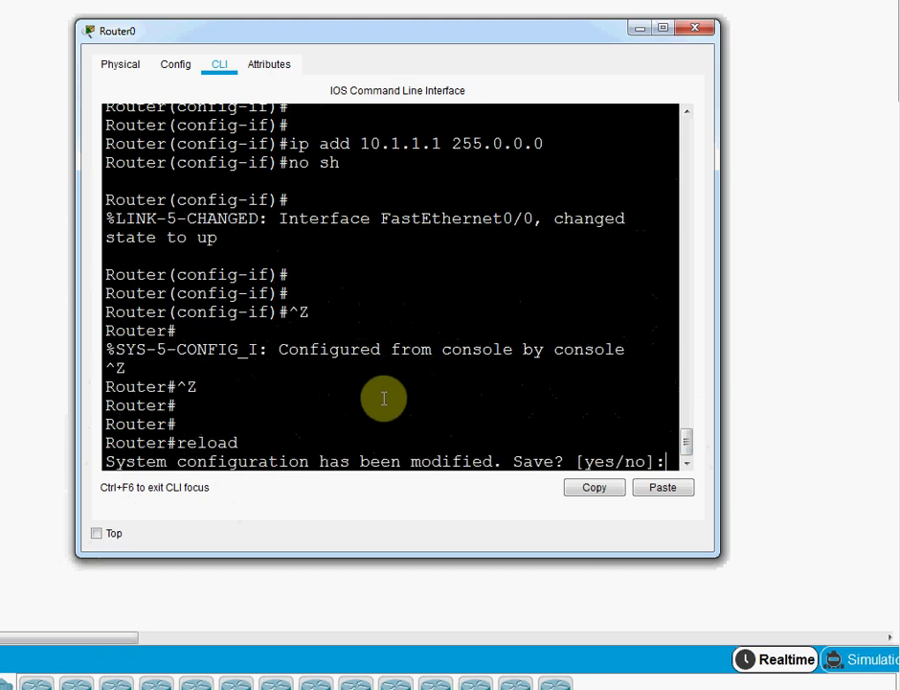
pyautogui.write('y')
pyautogui.press('Return')
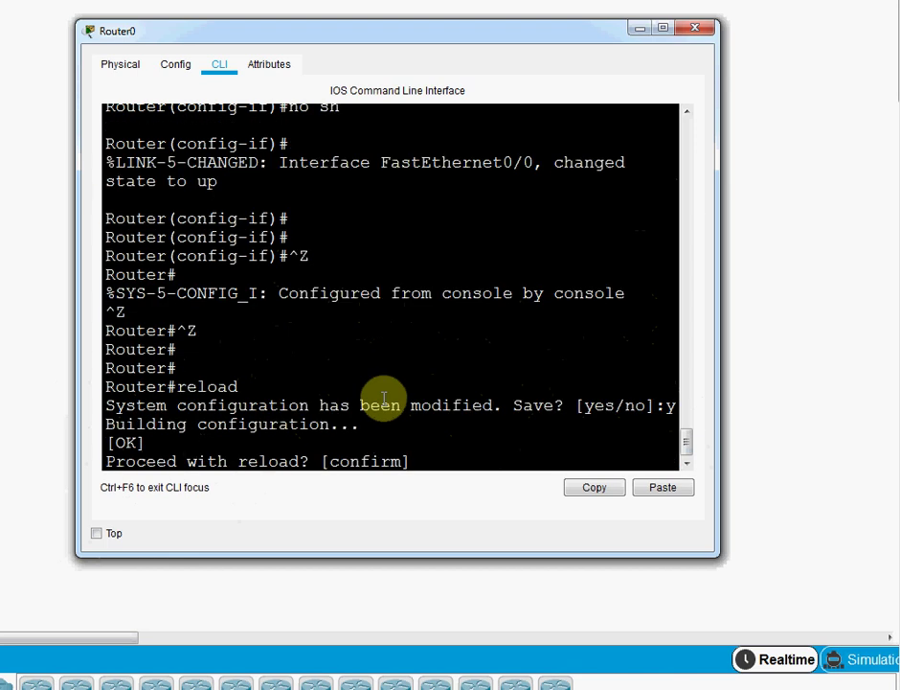
pyautogui.press('Return')
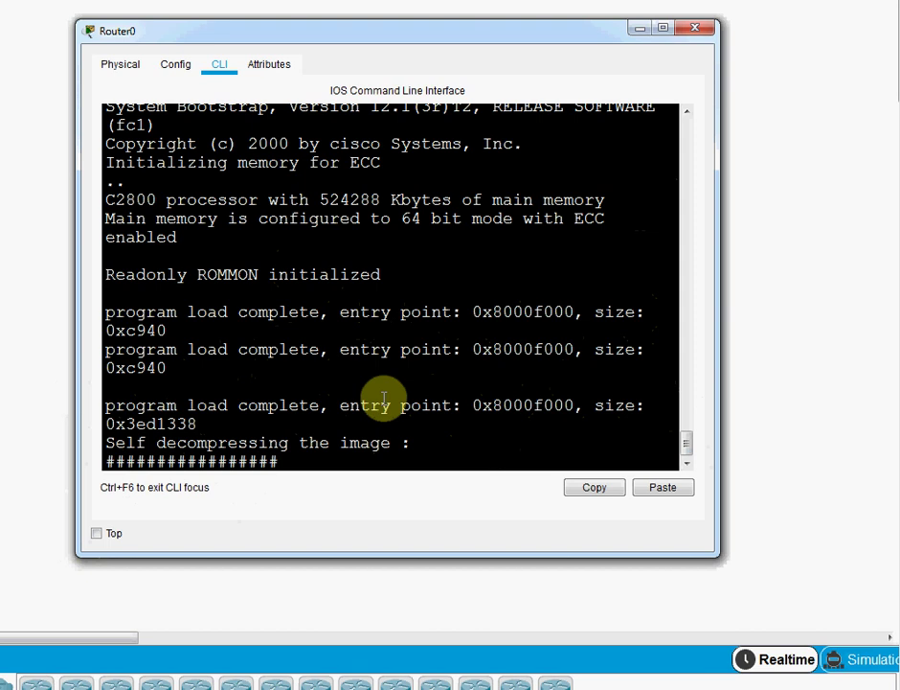
# Interrupt the router's boot during image decompression to enter ROM monitor mode, and highlight the rommon prompt
pyautogui.press('ctrl+Break')
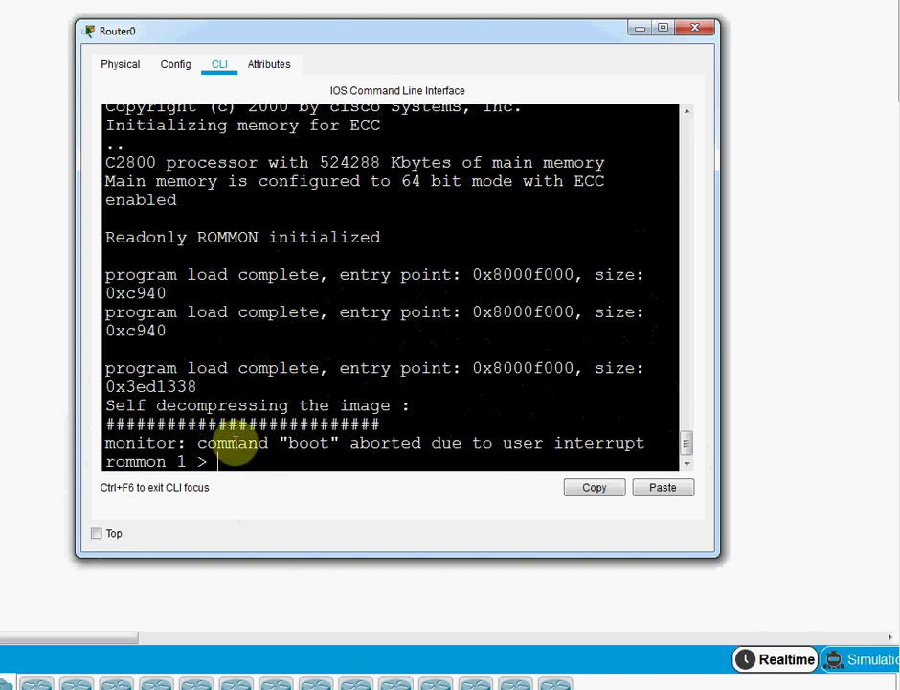
pyautogui.moveTo(208, 461); pyautogui.dragTo(90, 468)
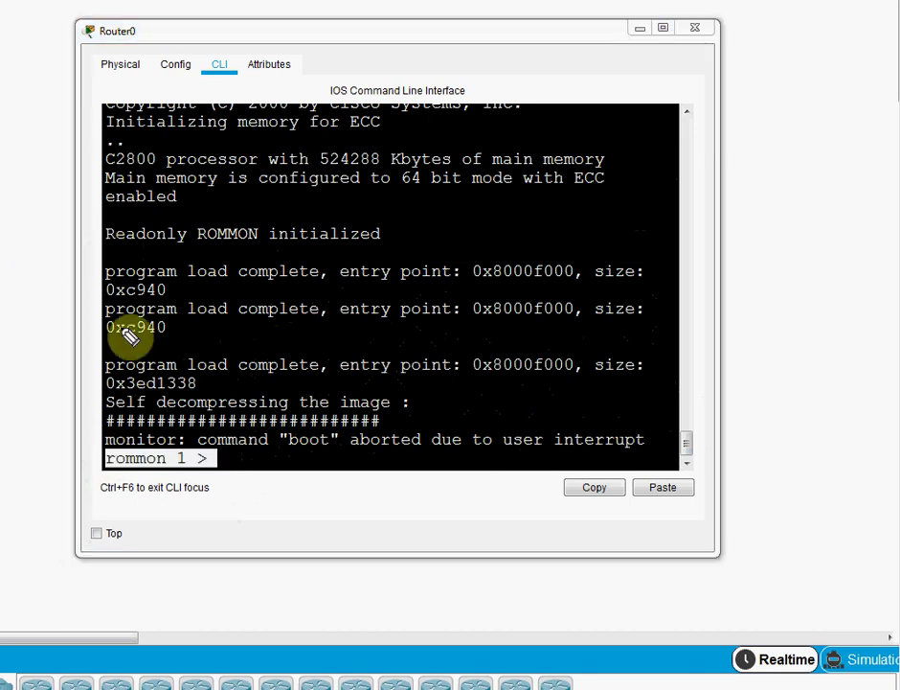
pyautogui.moveTo(153, 421)
pyautogui.mouseDown()
pyautogui.moveTo(102, 462)
pyautogui.moveTo(174, 476)
pyautogui.moveTo(241, 465)
pyautogui.mouseUp()
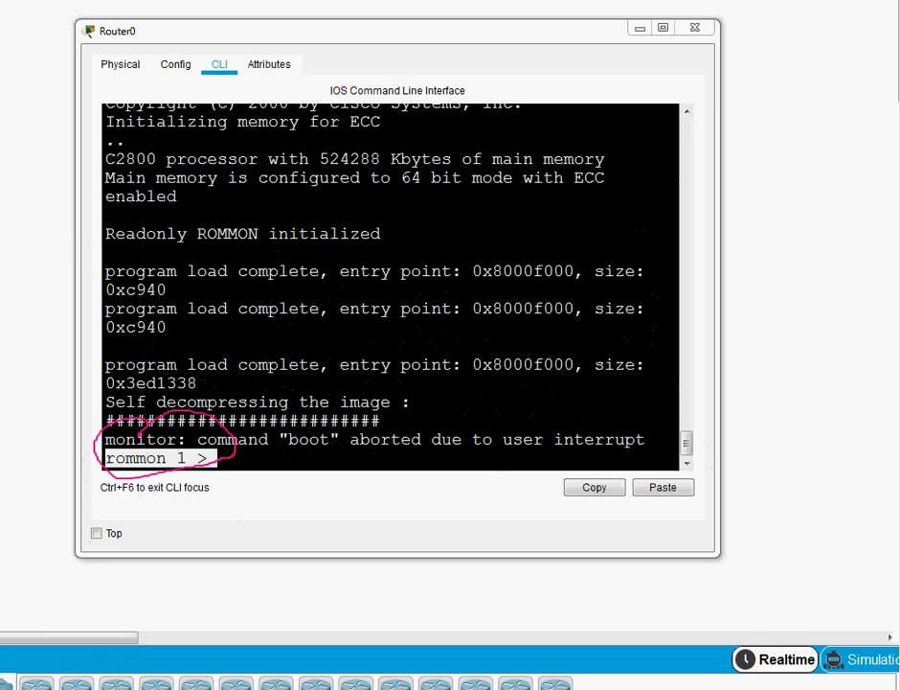
pyautogui.press('Escape')
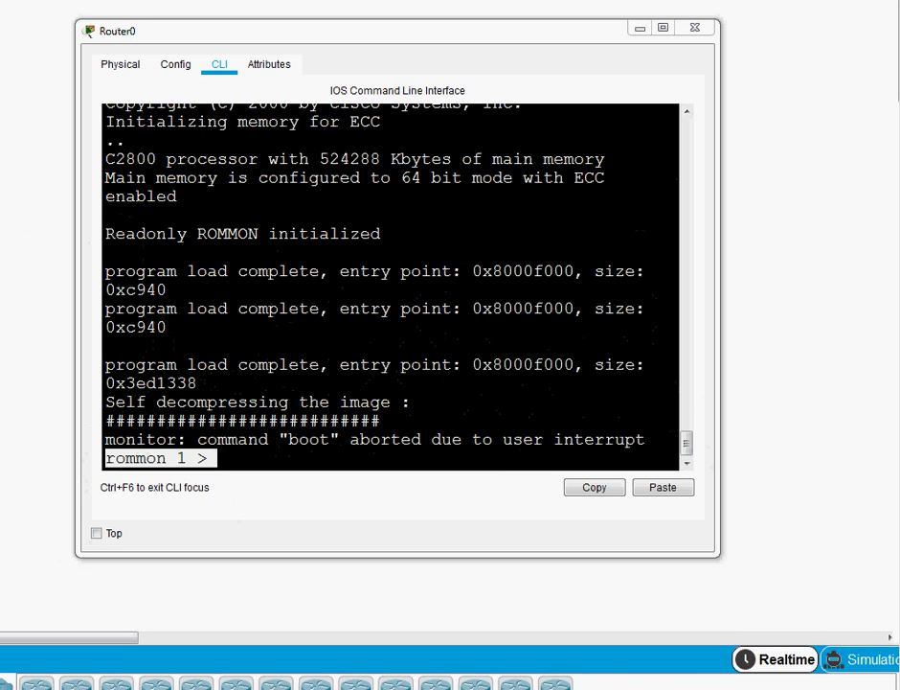
pyautogui.click(226, 438)
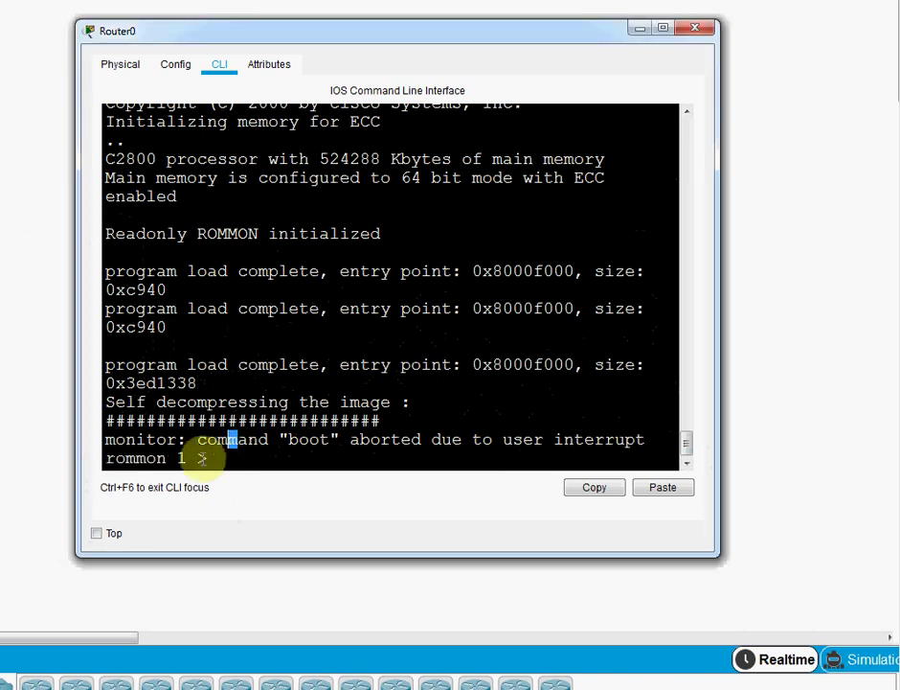
pyautogui.press('Return')
pyautogui.press('Return')
pyautogui.press('Return')
pyautogui.press('Return')
pyautogui.press('Return')
pyautogui.press('Return')
pyautogui.press('Return')
pyautogui.press('Return')
pyautogui.press('Return')
pyautogui.press('Return')
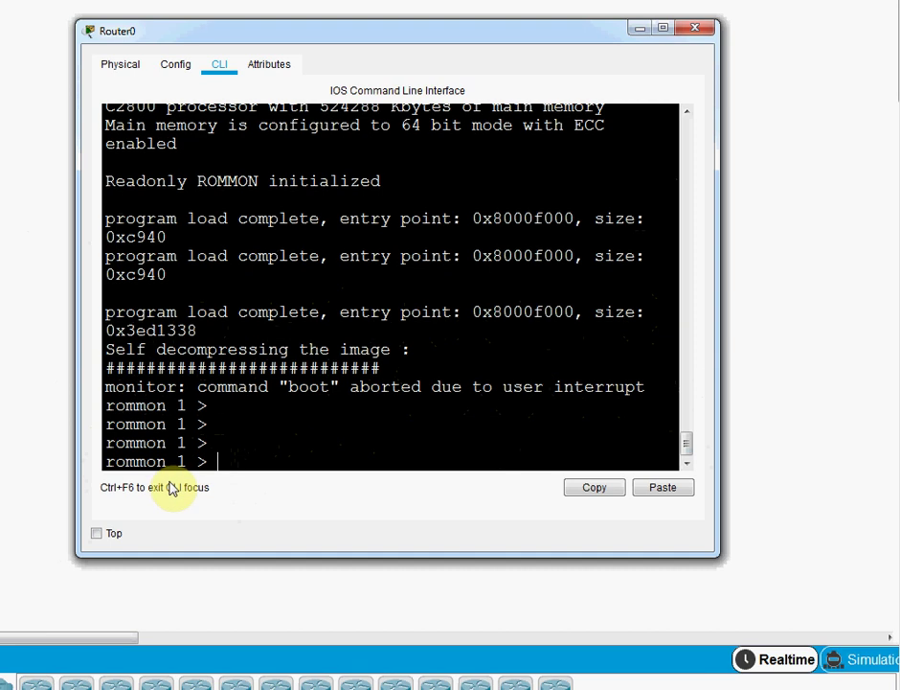